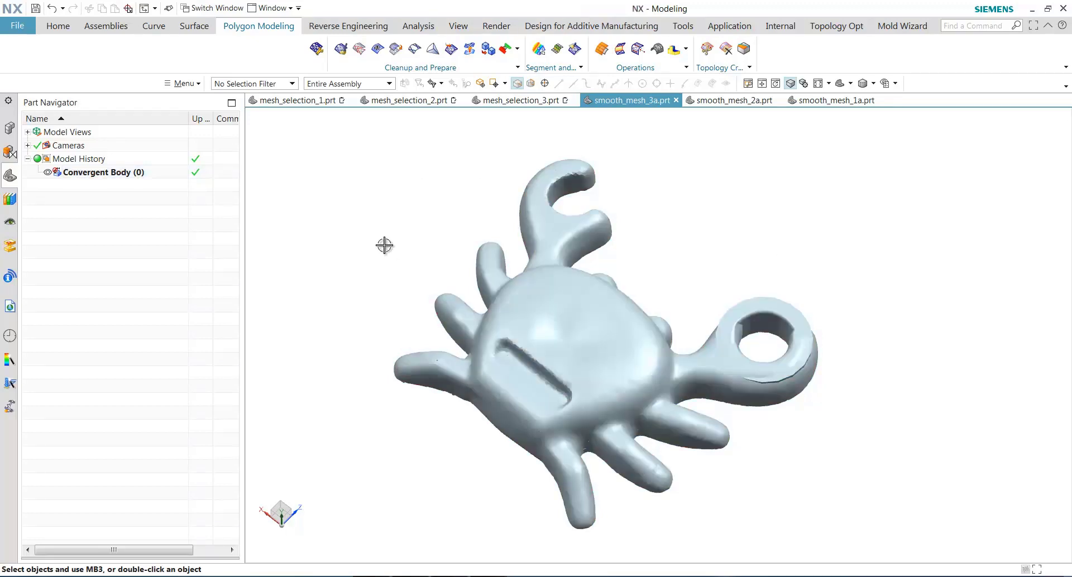
Step: Orbit the crab mesh to an edge-on view
middle_drag(360, 230, 341, 202)
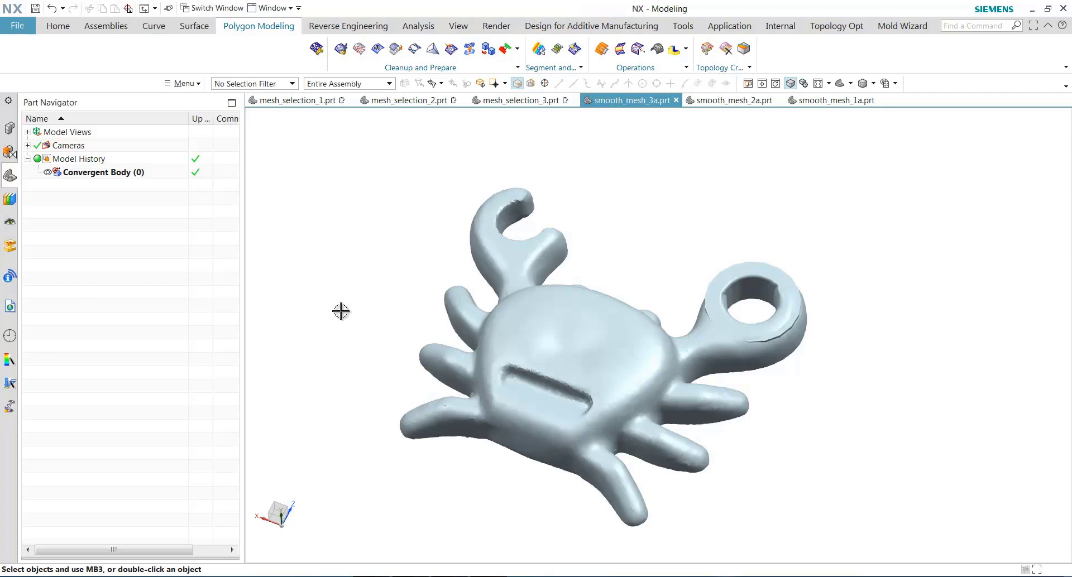
Step: Start Smooth Facet Body on the crab, keeping the Mesh region type
click(395, 50)
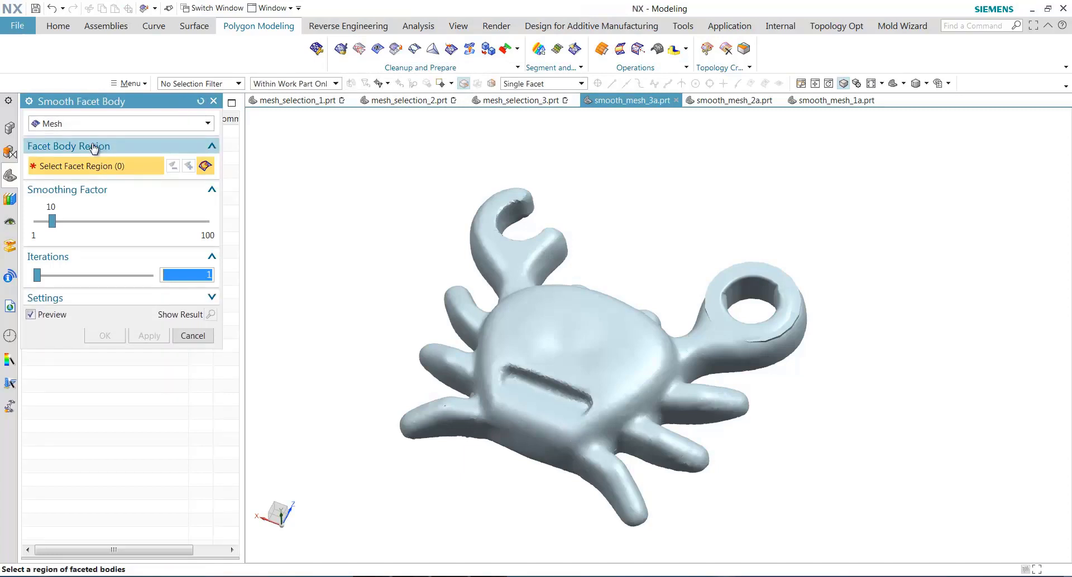
click(86, 126)
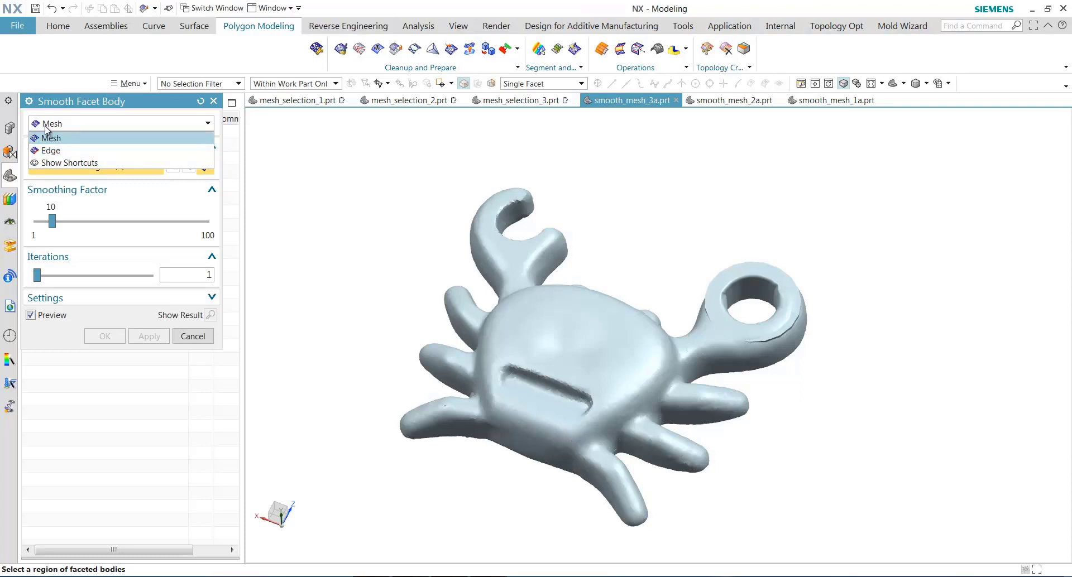
click(49, 138)
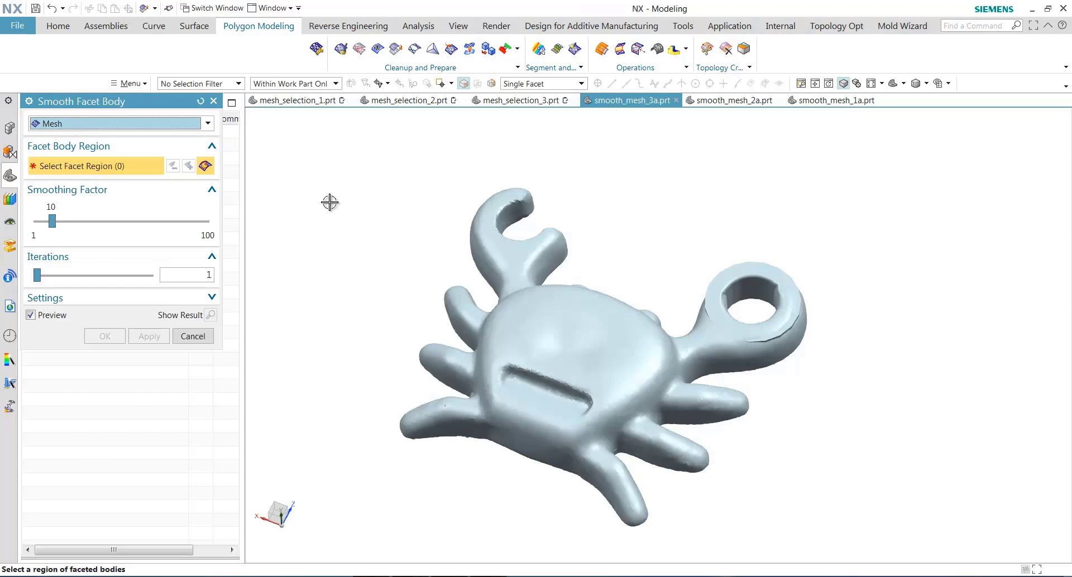
Step: Snap to an orthographic view, spin the crab and zoom onto the upper claw
key(F8)
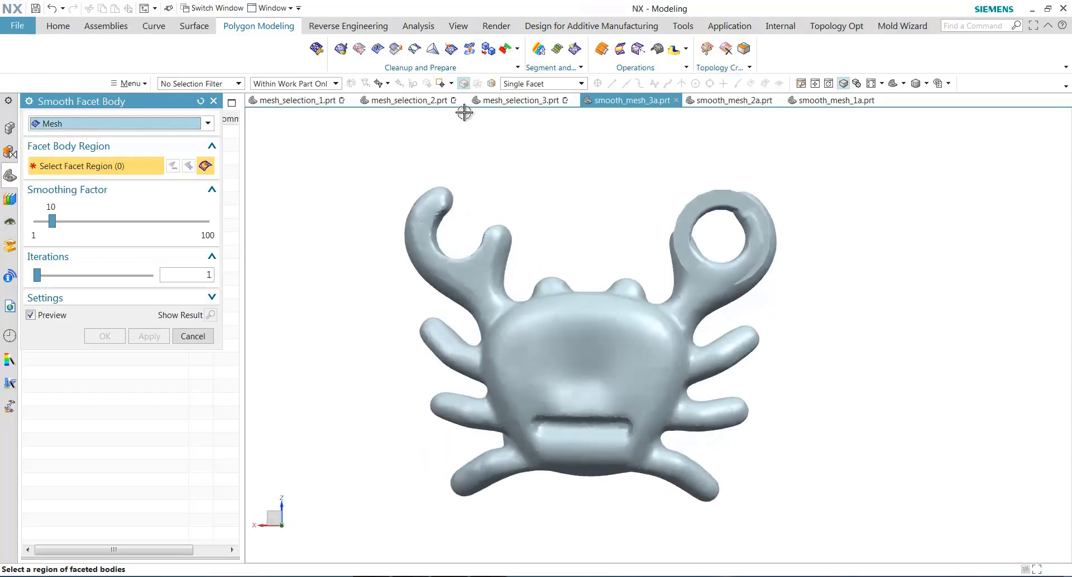
middle_drag(465, 112, 505, 115)
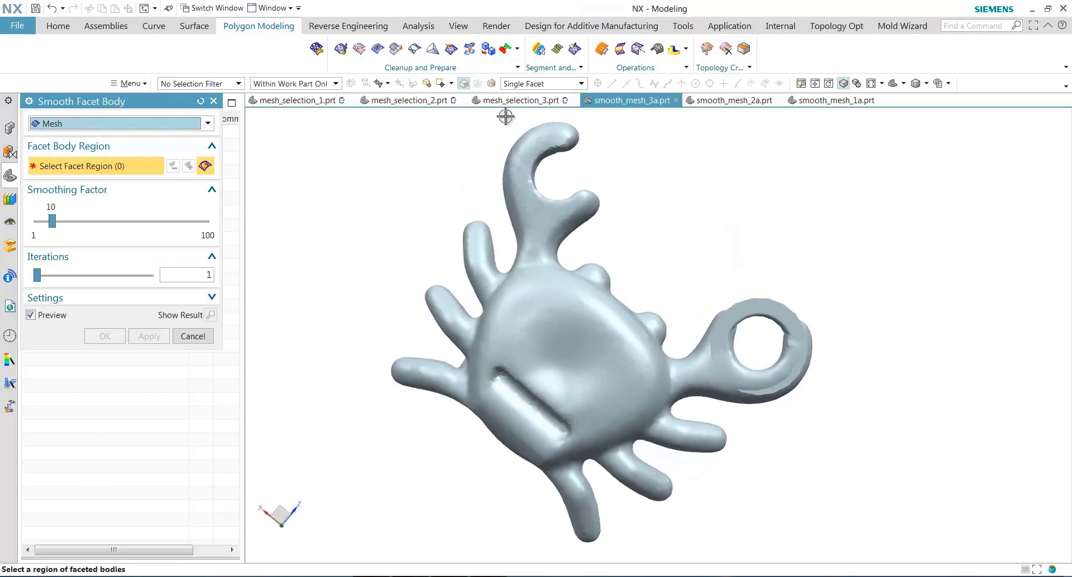
click(553, 85)
click(525, 92)
scroll(460, 211, up, 5)
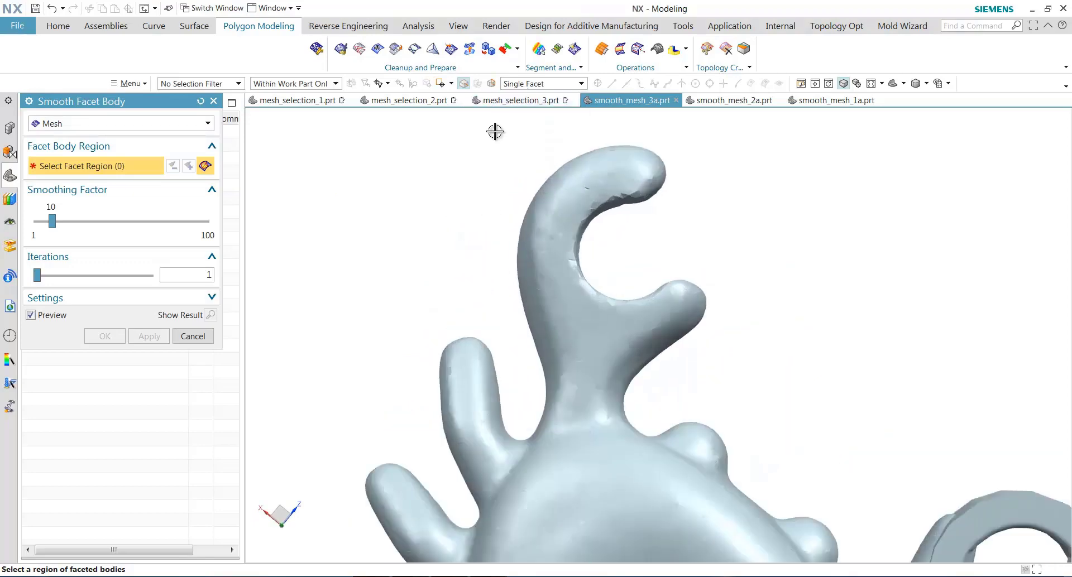
Step: Box-select the upper claw's 9405 facets, excluding the fingertip, and set smoothing factor 1
drag(496, 132, 729, 369)
drag(520, 393, 431, 310)
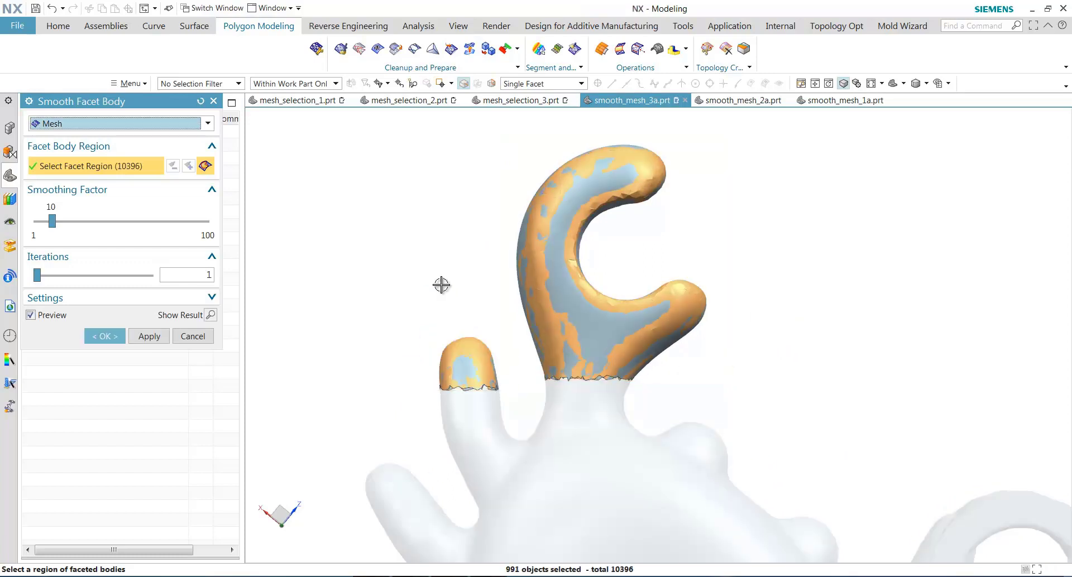
drag(411, 312, 512, 427)
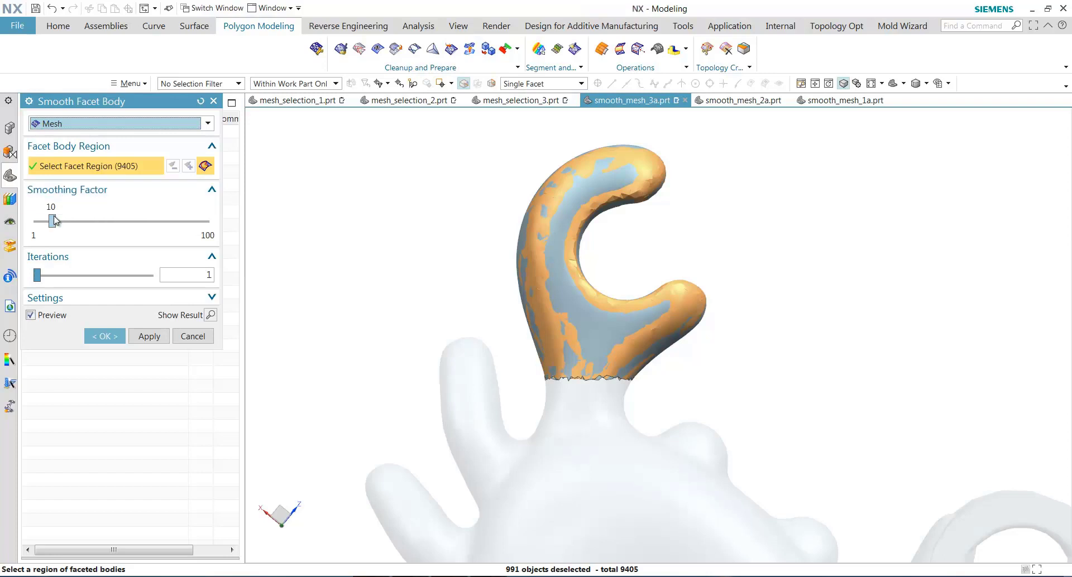
drag(53, 221, 37, 227)
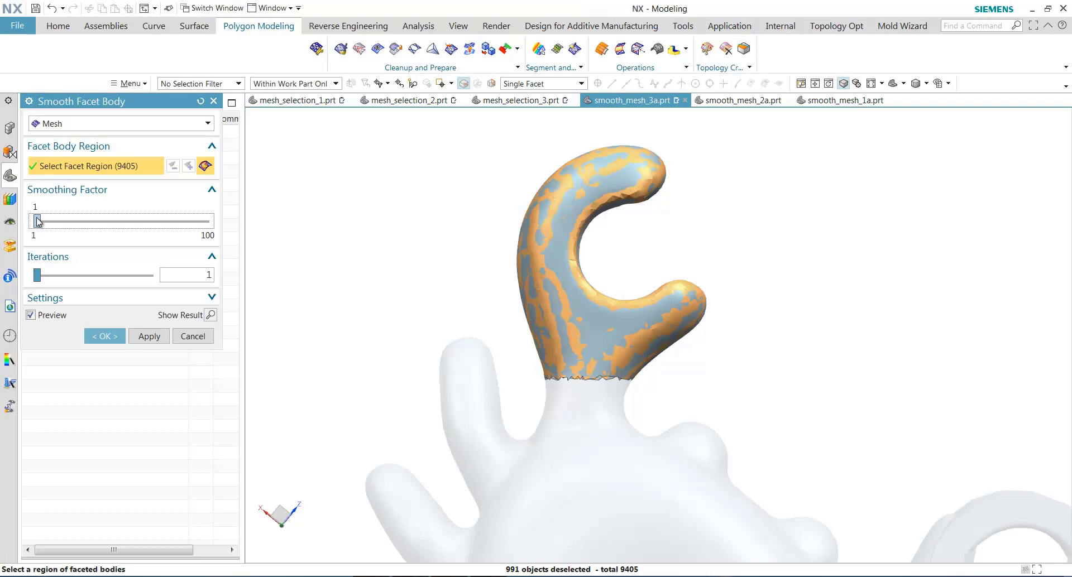
Step: Try smoothing factor 100, undo it, then show the claw smoothed at factor 5
drag(38, 222, 220, 237)
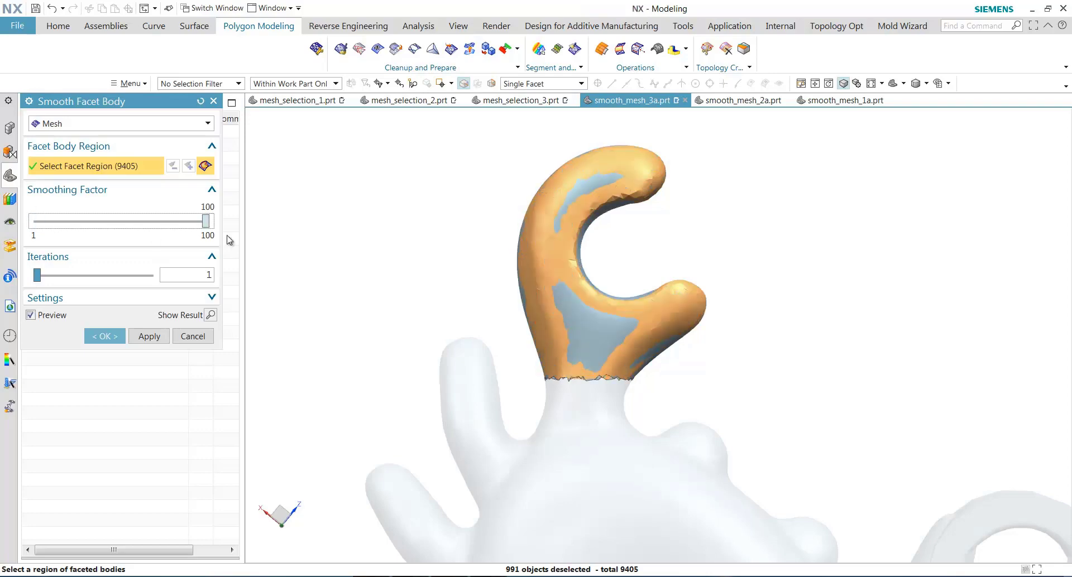
click(211, 315)
click(211, 315)
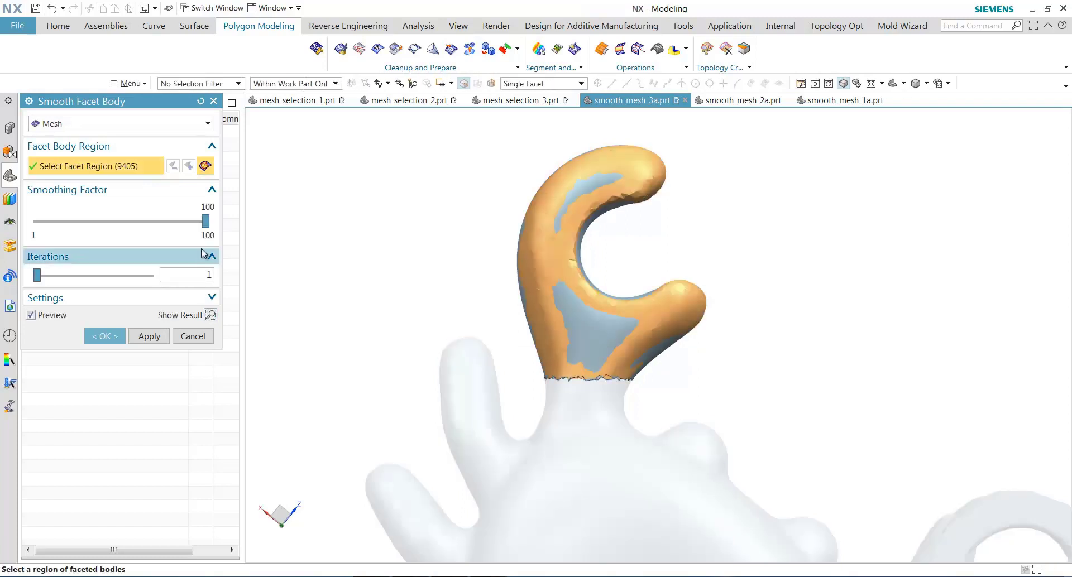
click(140, 222)
drag(204, 222, 48, 222)
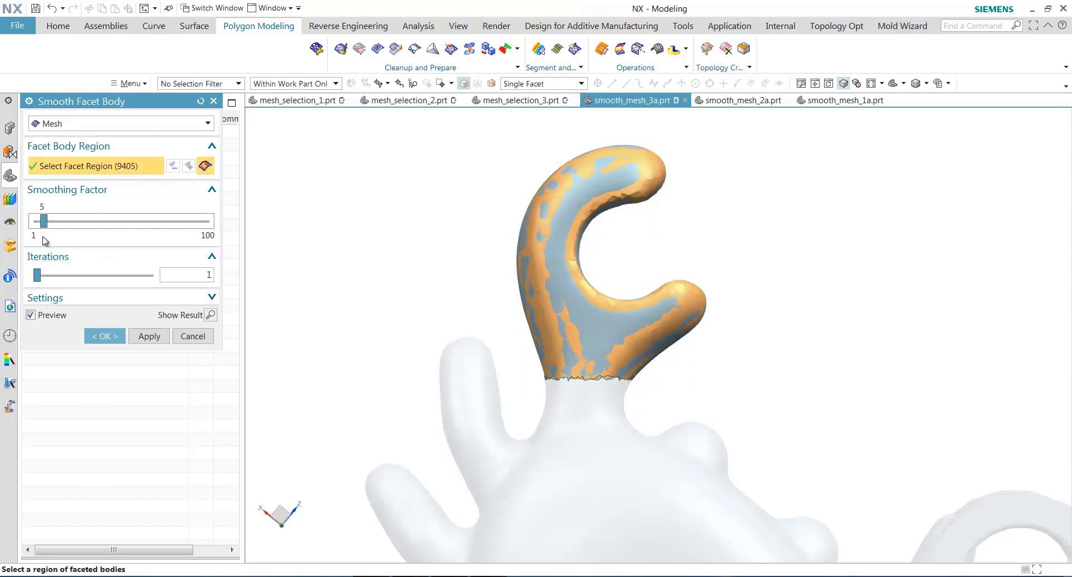
click(211, 316)
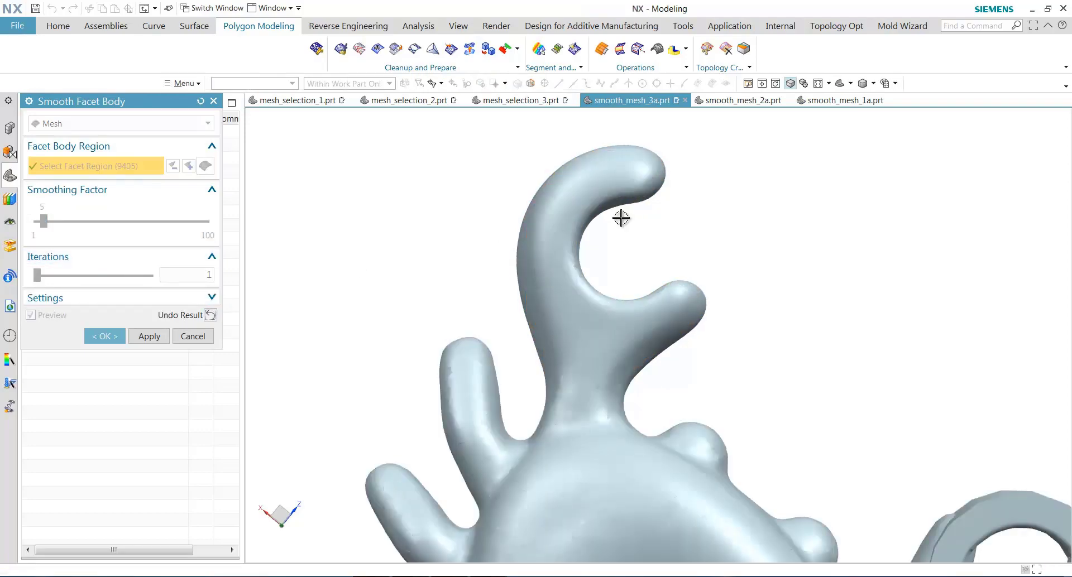
Step: Raise smoothing iterations to 3 and show the claw's result at factor 5
scroll(659, 226, up, 3)
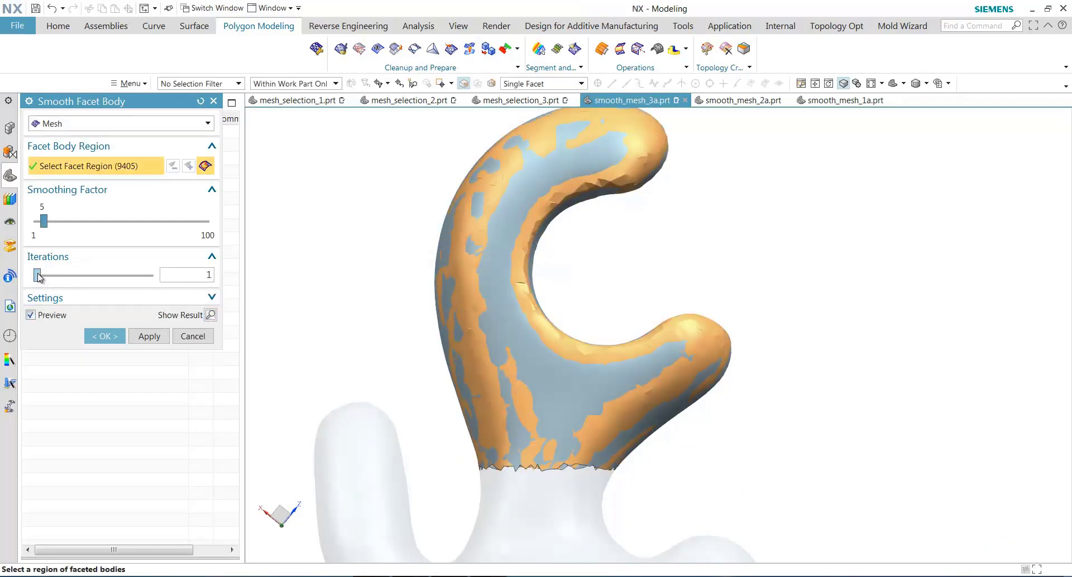
drag(38, 277, 64, 279)
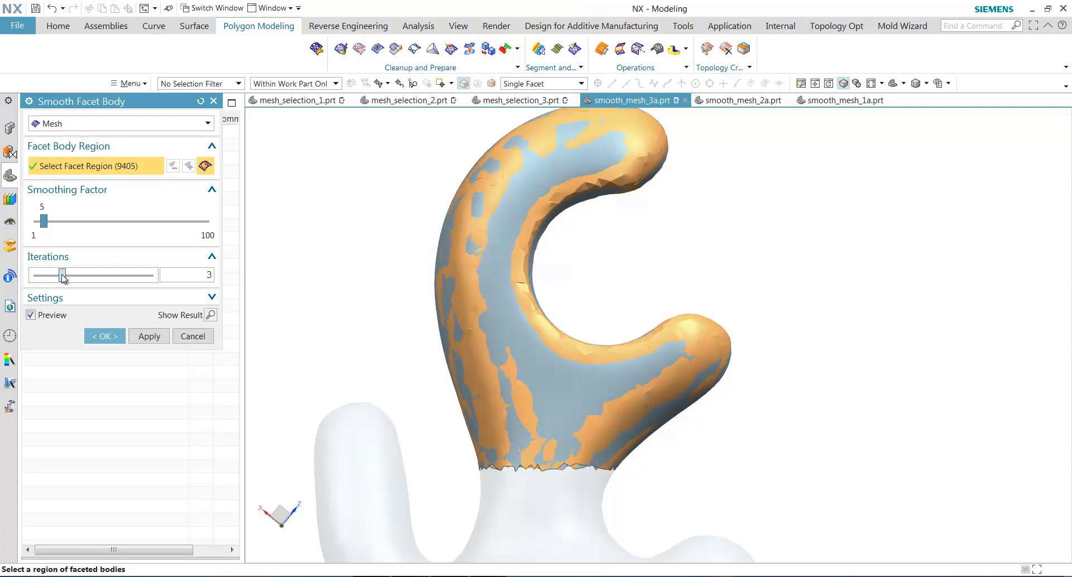
click(212, 316)
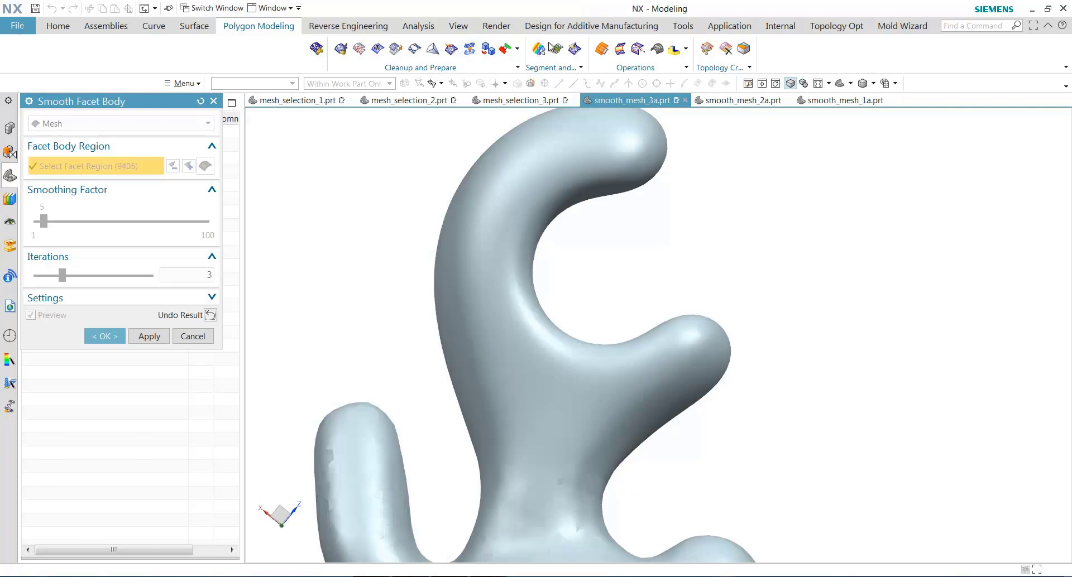
Step: Display facet edges, turn off Preview, and show the smoothed claw result
click(453, 25)
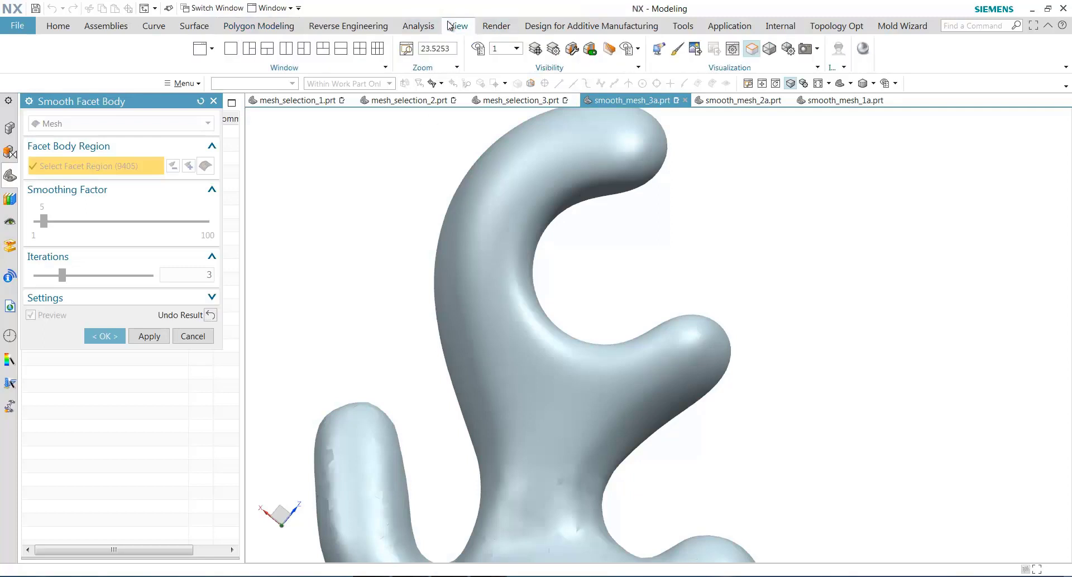
click(769, 50)
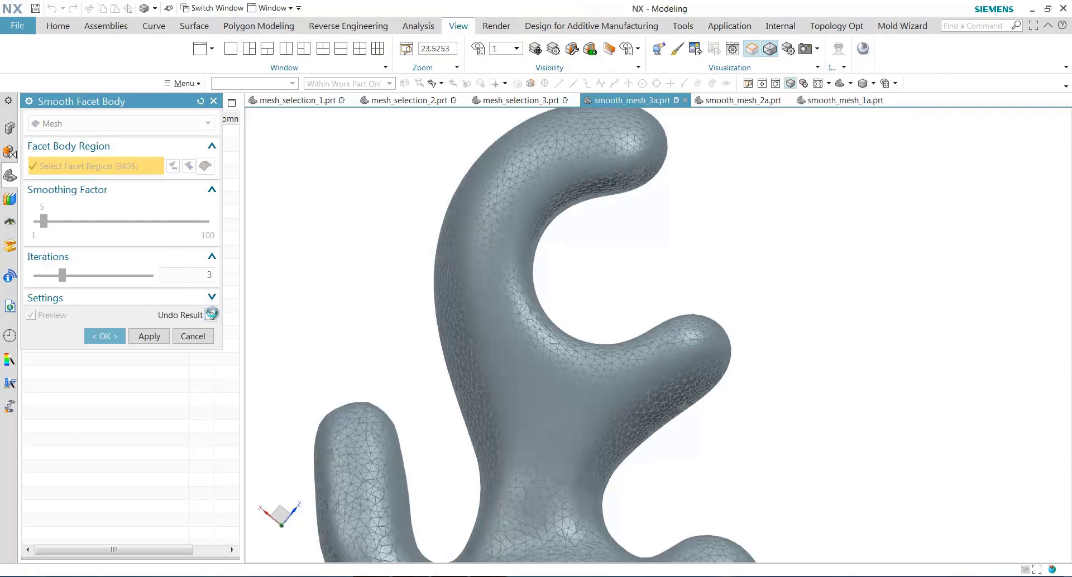
click(31, 315)
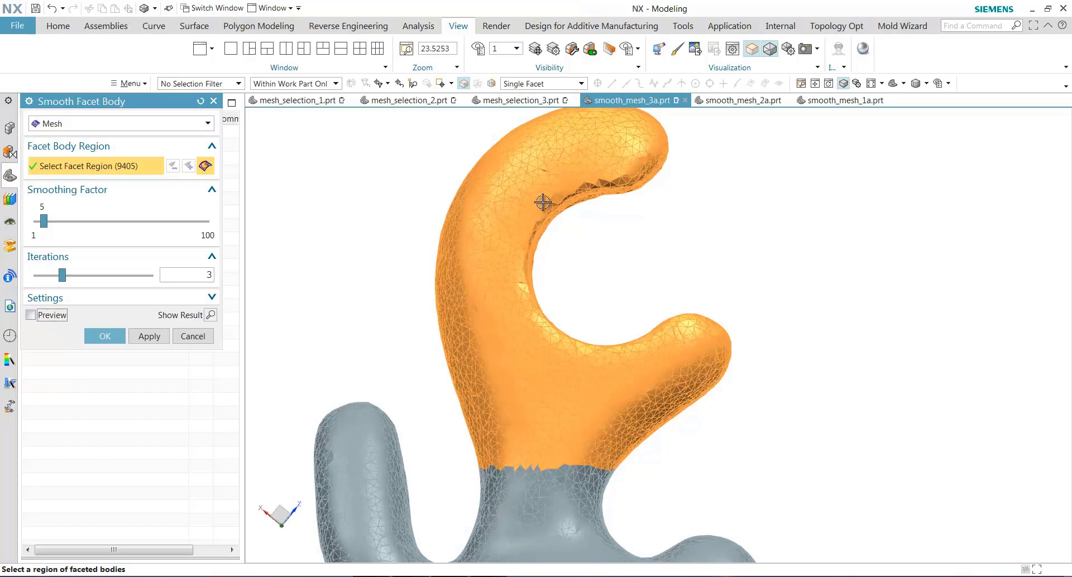
click(210, 316)
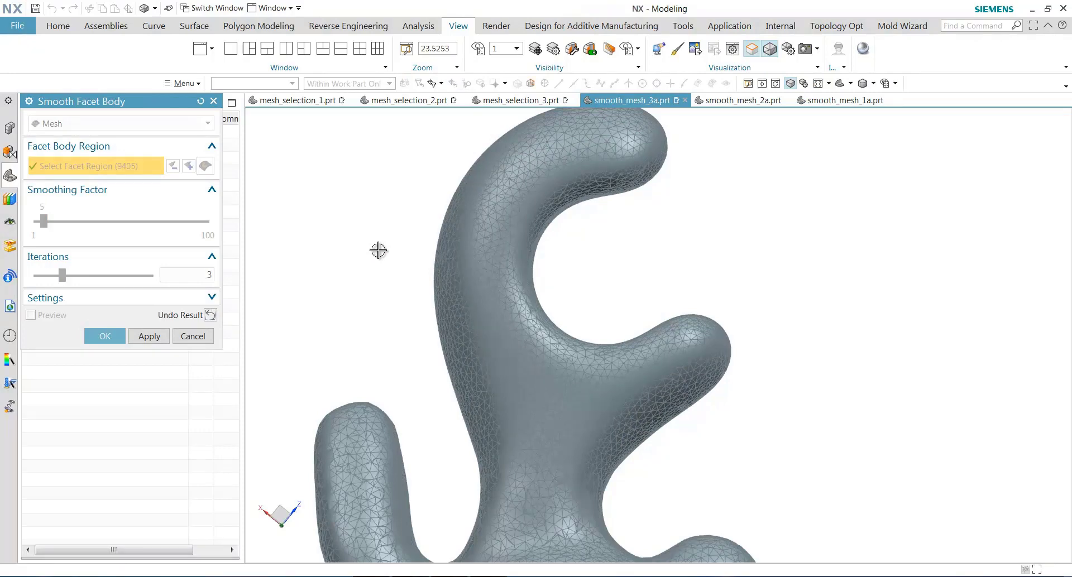
scroll(378, 250, down, 2)
Step: Commit the claw smoothing, hide facet edges, and orbit to inspect the ring
click(105, 335)
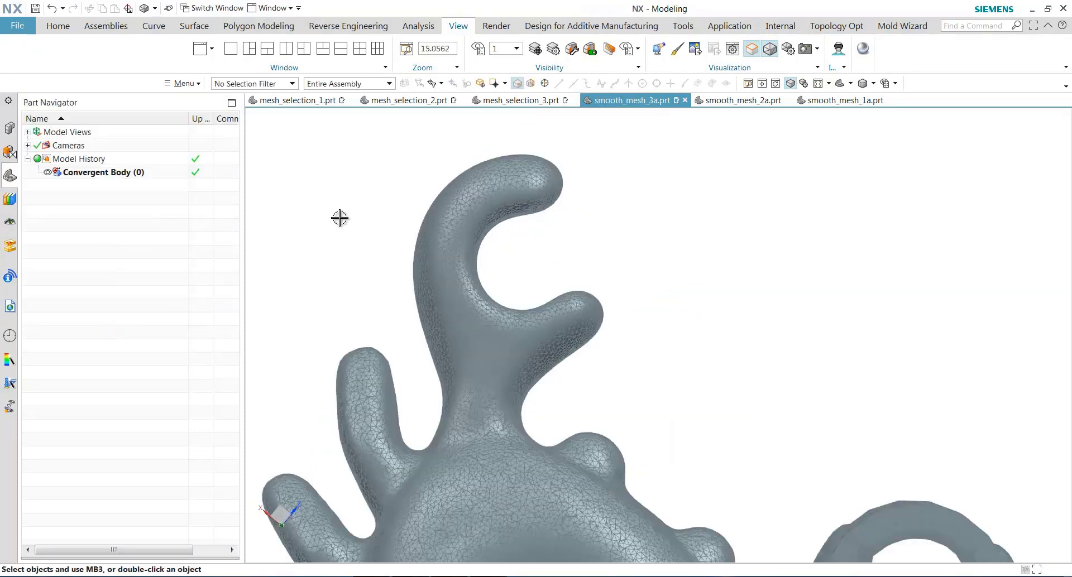
scroll(348, 216, down, 3)
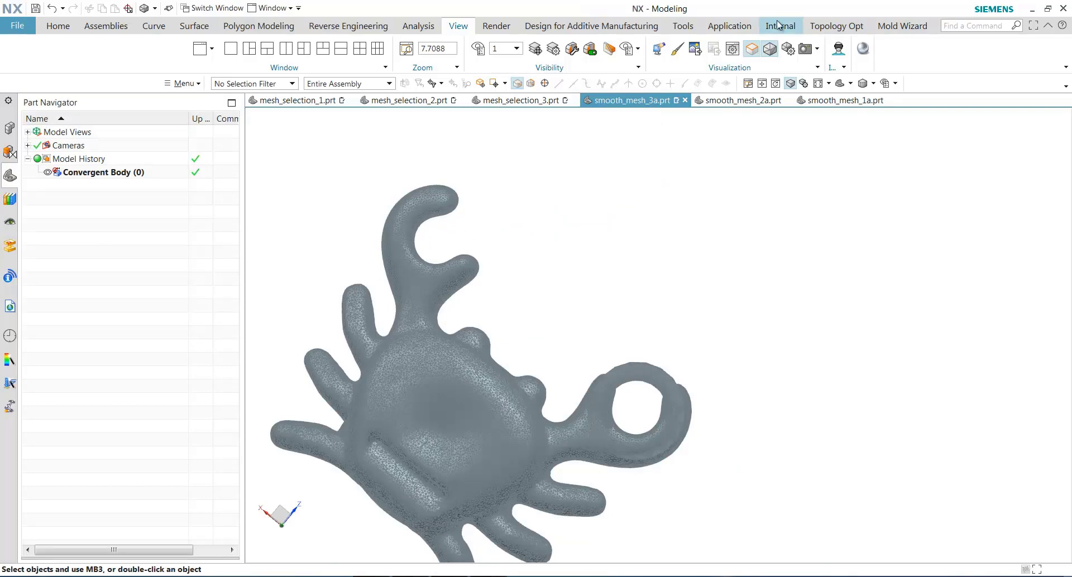
click(770, 49)
middle_drag(639, 213, 643, 289)
scroll(672, 329, up, 3)
middle_drag(603, 352, 451, 278)
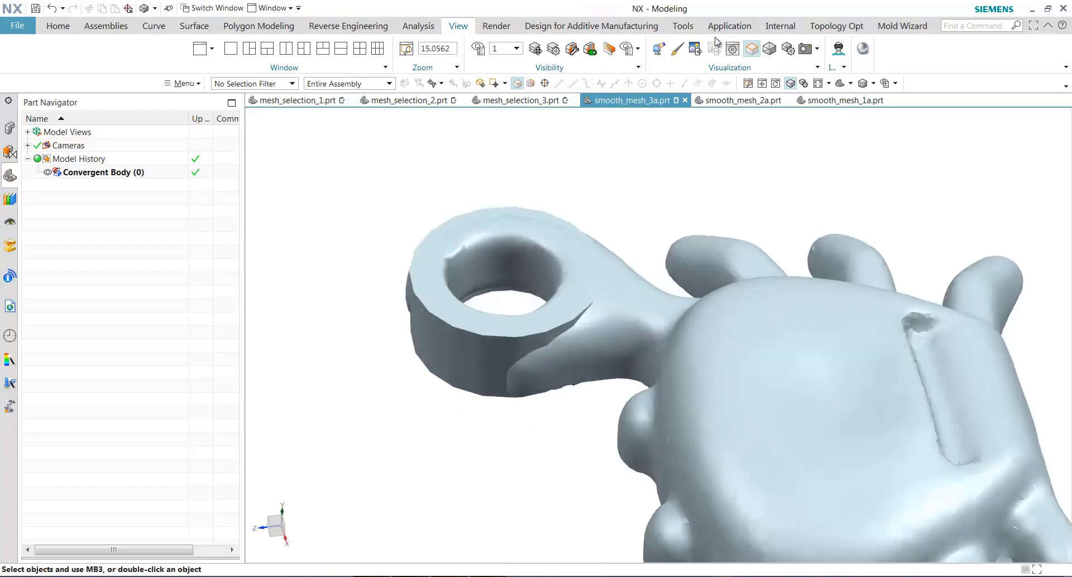
Step: Show facet edges again, reframe the ring, and bring up the Polygon Modeling tools
click(769, 49)
scroll(454, 319, up, 2)
middle_drag(455, 318, 434, 278)
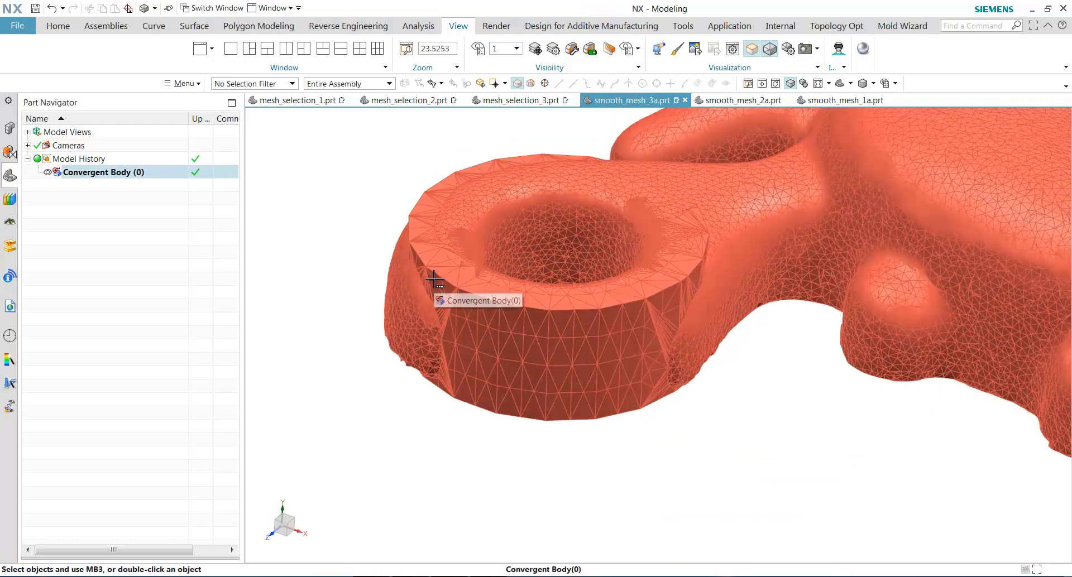
scroll(792, 206, down, 3)
shift+middle_drag(793, 206, 618, 236)
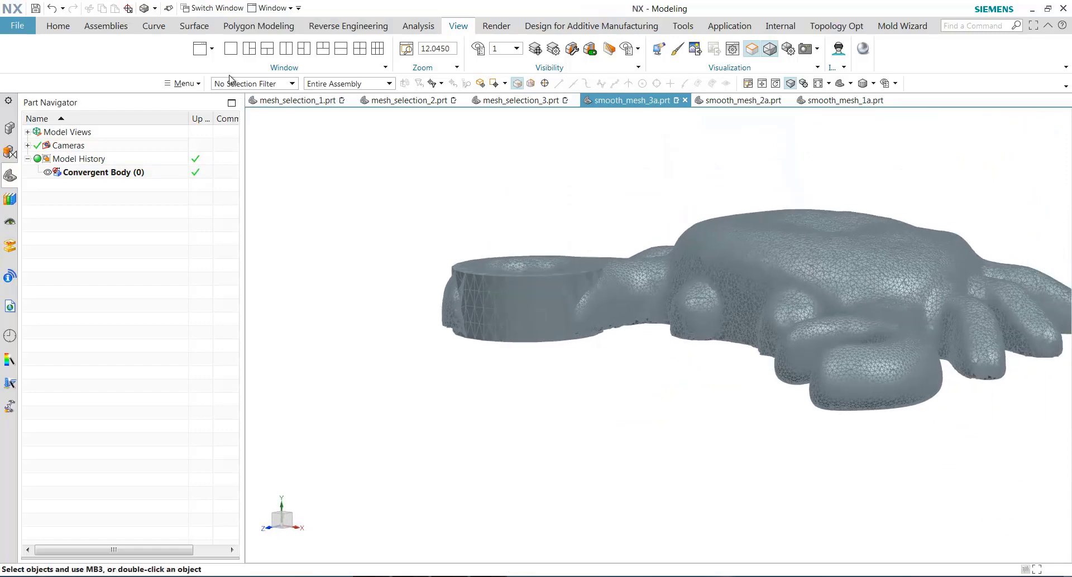
click(229, 30)
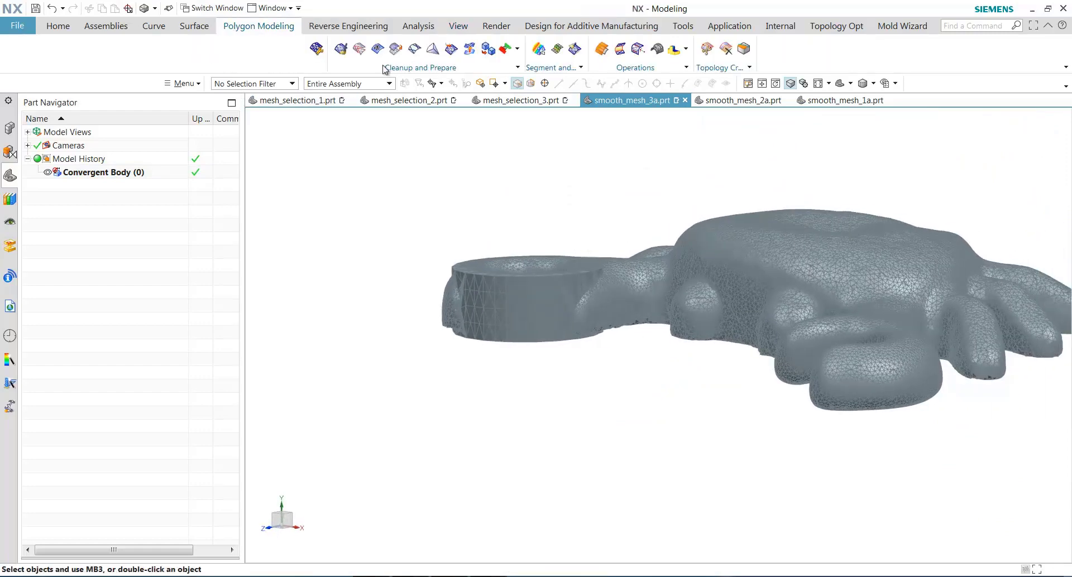
Step: In Subdivide Facet Body, use Primitive Facets and pick the ring's face and underside
click(434, 49)
middle_drag(549, 222, 547, 296)
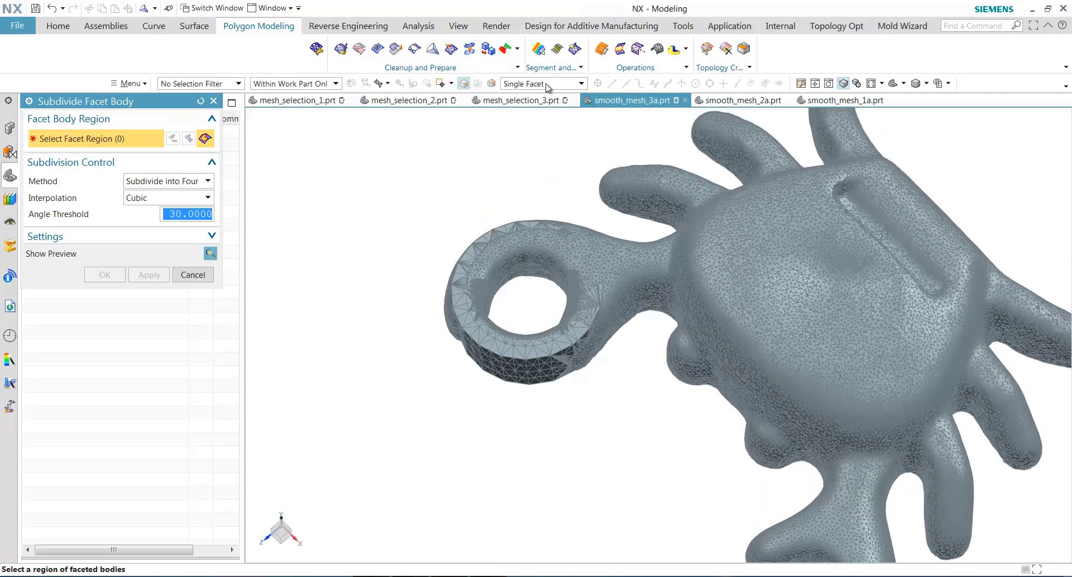
click(547, 85)
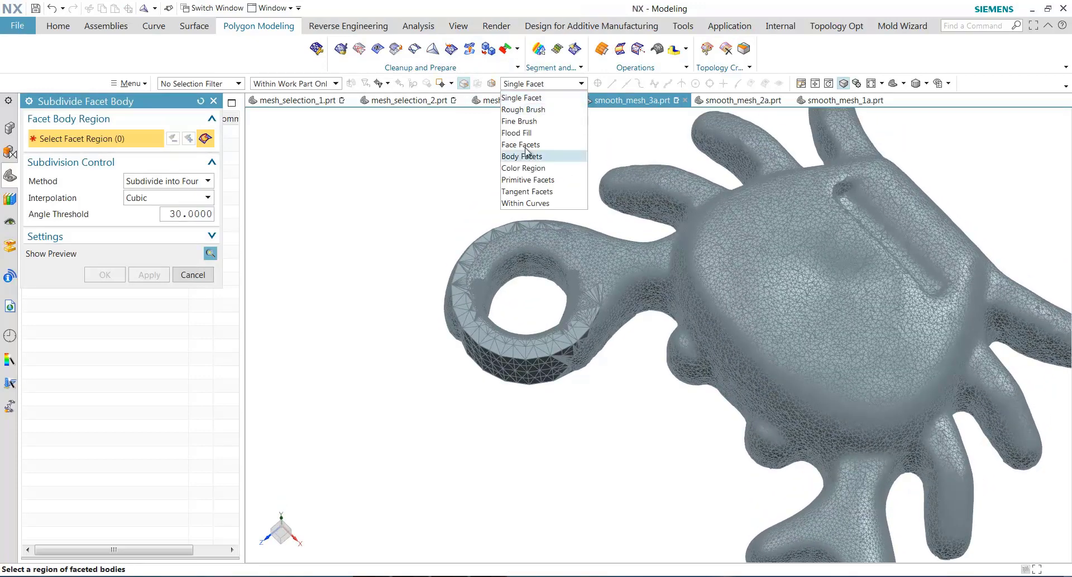
click(514, 179)
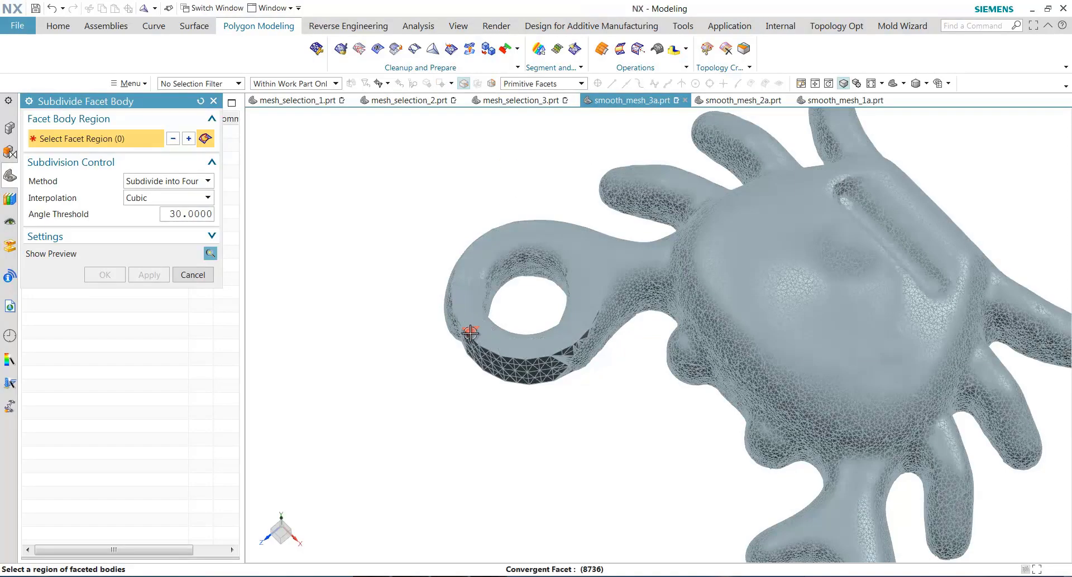
click(439, 294)
click(474, 381)
Step: Add the ring's top face and inner wall to the subdivision selection
scroll(566, 315, up, 2)
scroll(565, 314, up, 2)
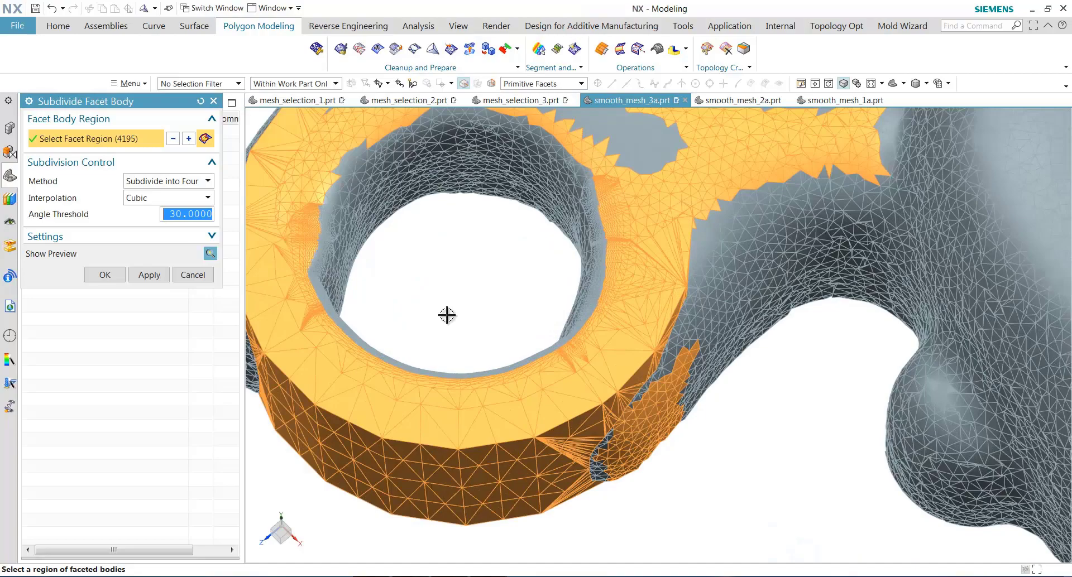
middle_drag(447, 317, 479, 190)
click(390, 259)
click(418, 271)
scroll(439, 283, down, 2)
Step: Subdivide the ring facets (Subdivide into Four, Cubic, 30°), close the dialog, fit the crab
click(149, 274)
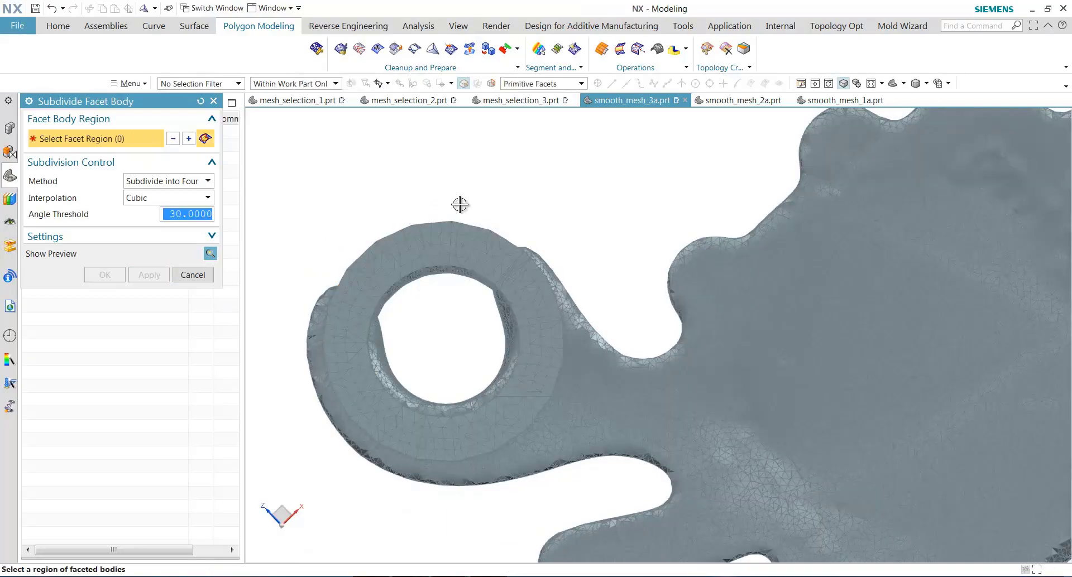
middle_drag(436, 191, 459, 337)
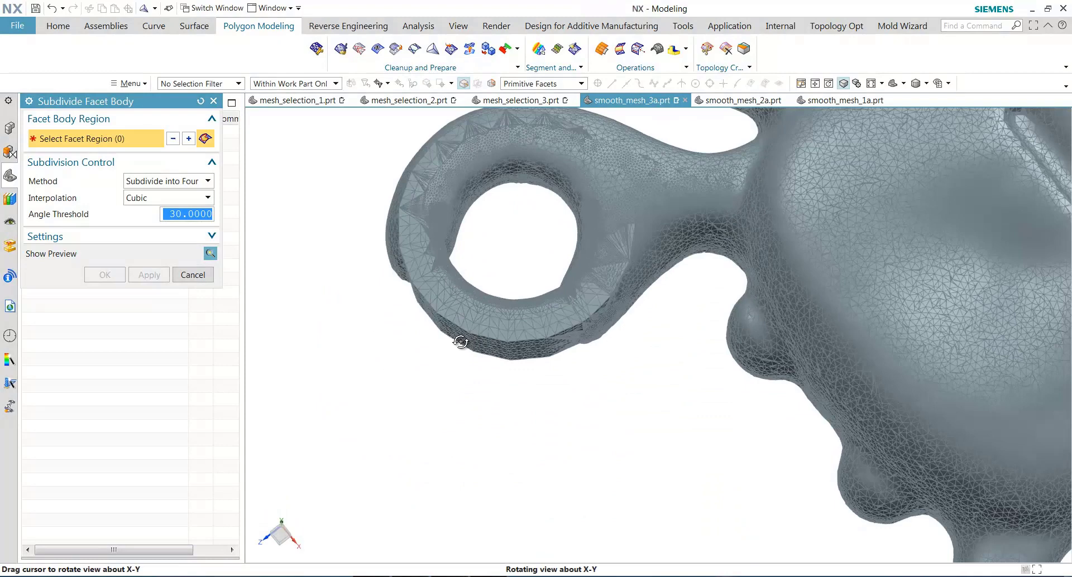
click(193, 275)
key(ctrl+f)
middle_drag(337, 258, 228, 246)
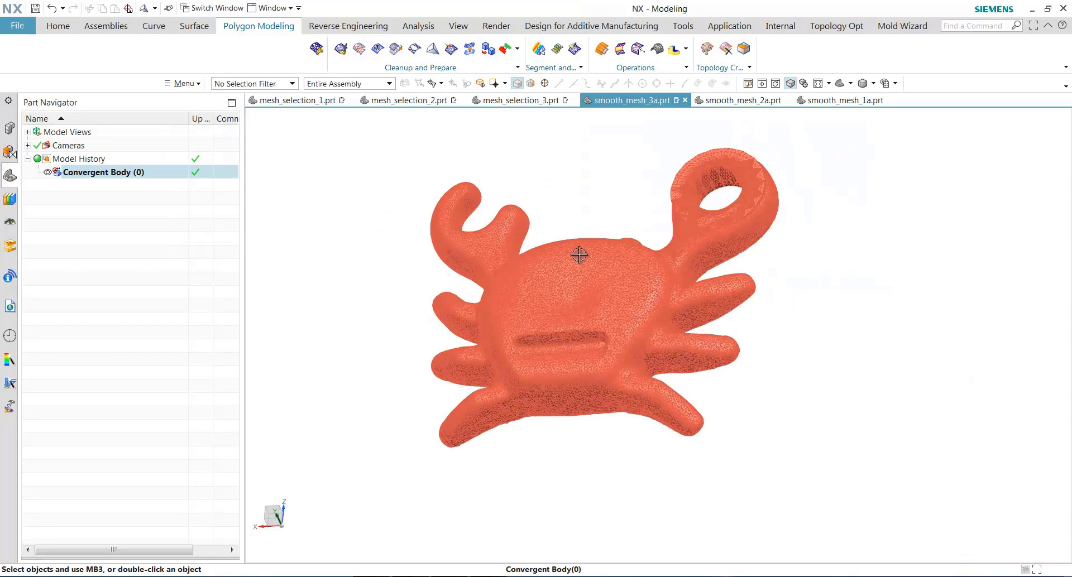
Step: Centre the ring in view and switch the mesh to Shaded display without facet edges
middle_drag(630, 141, 634, 208)
scroll(692, 257, up, 3)
mouse_move(728, 121)
middle_down()
mouse_move(738, 118)
mouse_move(717, 119)
middle_up()
shift+middle_drag(658, 134, 544, 276)
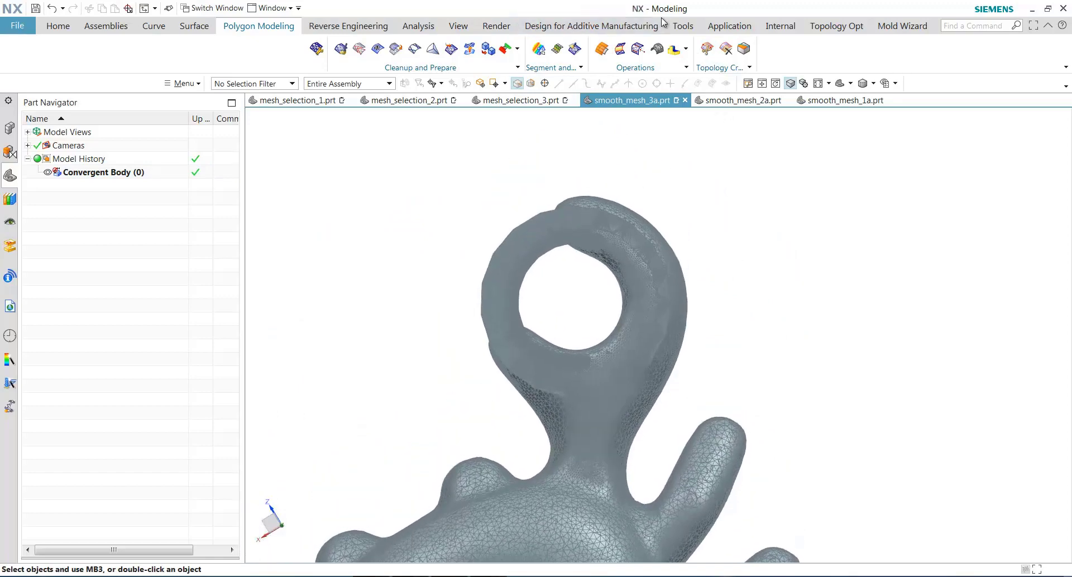
click(458, 26)
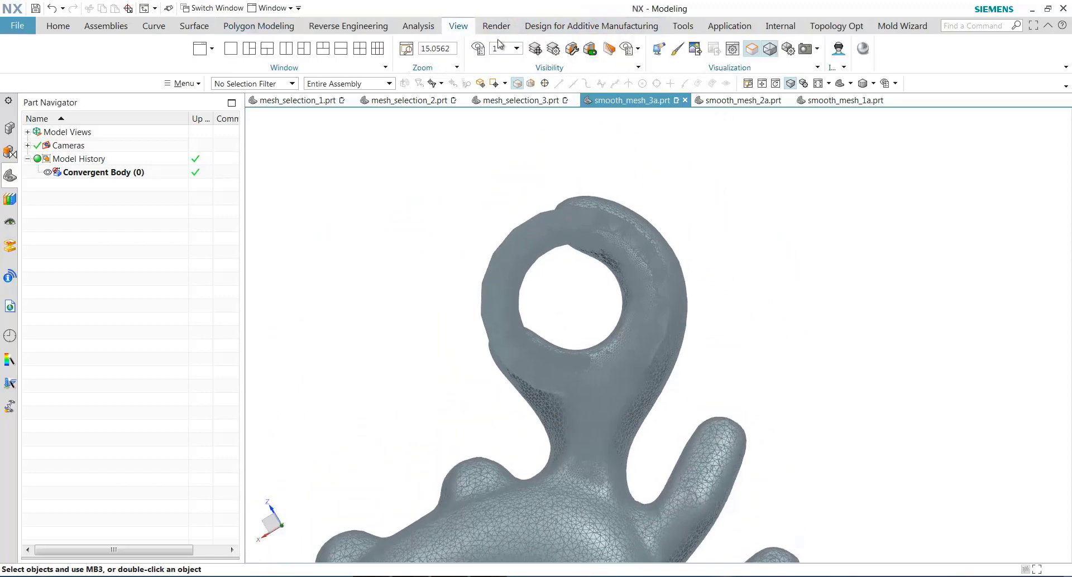
click(752, 55)
scroll(617, 357, up, 2)
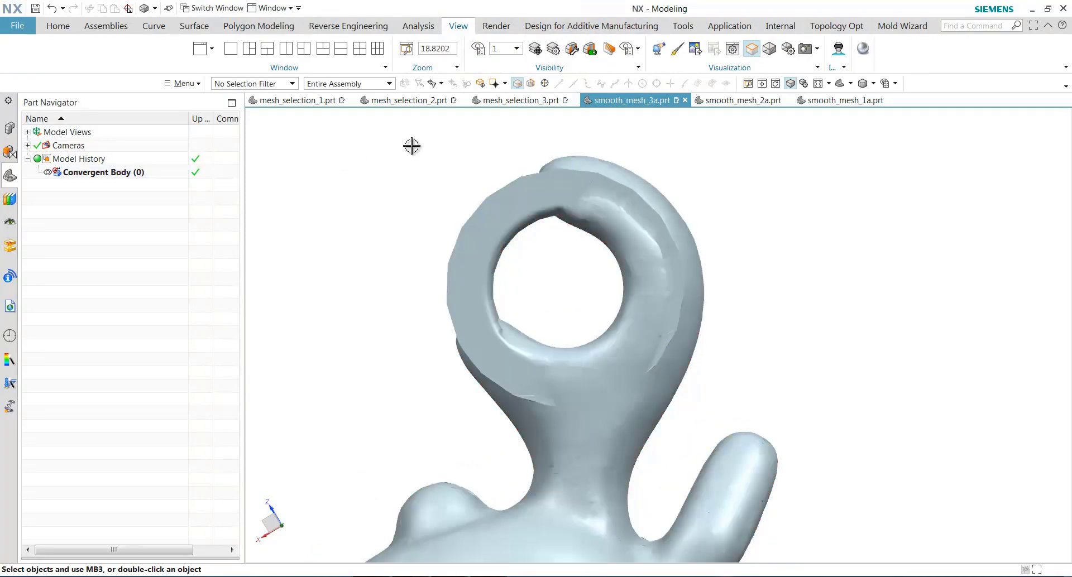
Step: In Smooth Facet Body, box-select the ring loop region, deselecting the bump and finger facets
click(258, 25)
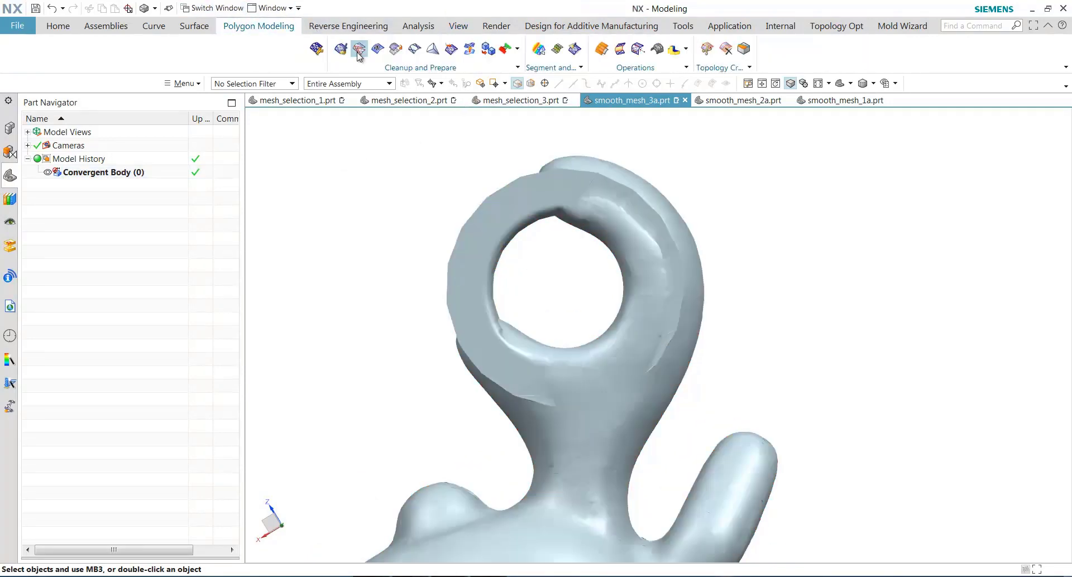
click(396, 49)
drag(436, 123, 730, 497)
drag(423, 461, 517, 505)
shift+drag(680, 426, 764, 494)
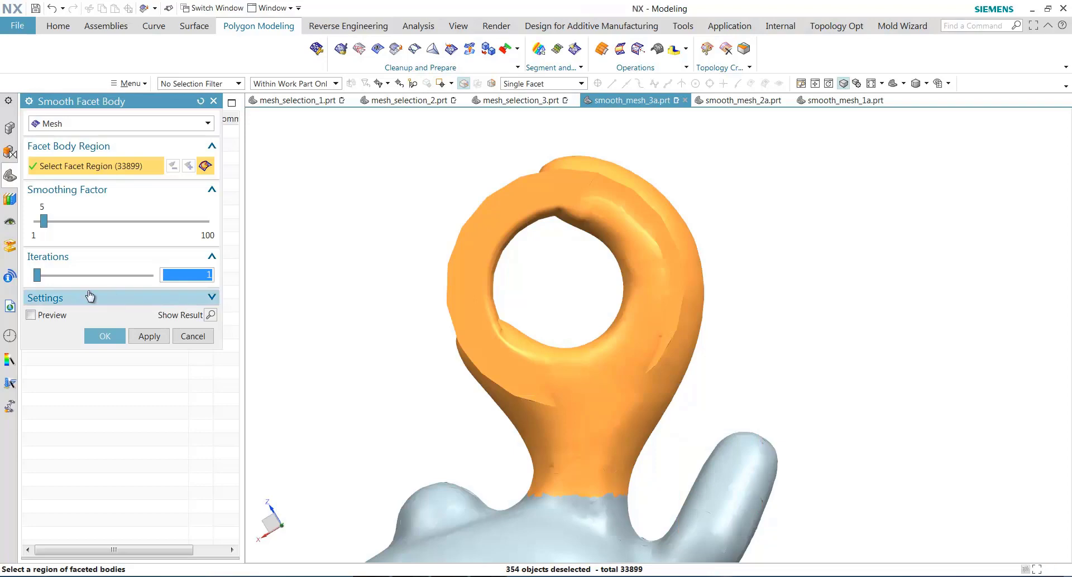
Step: Enable Preview and set smoothing factor 17 with 3 iterations
click(40, 315)
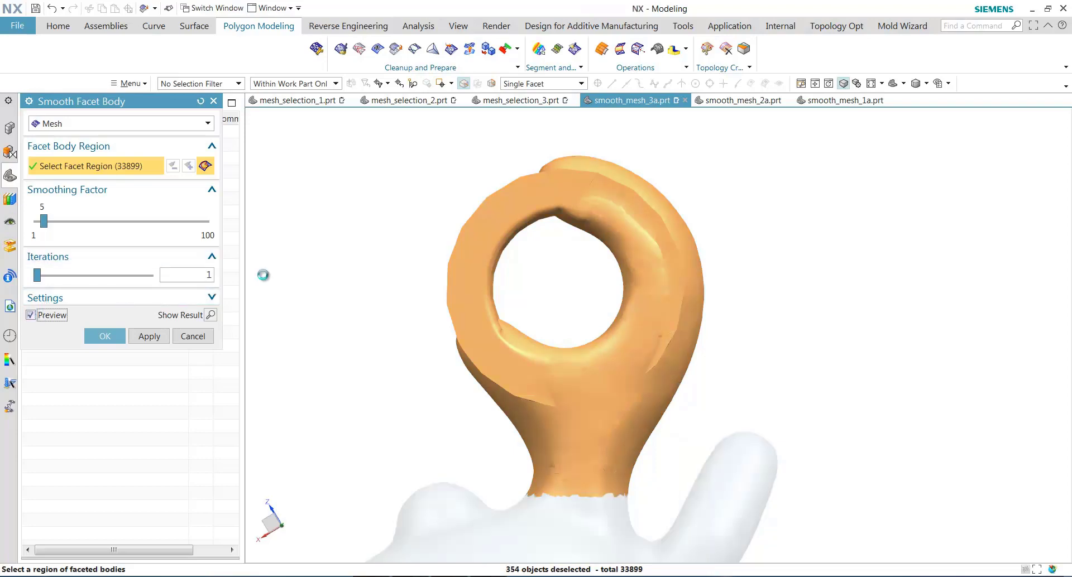
click(210, 316)
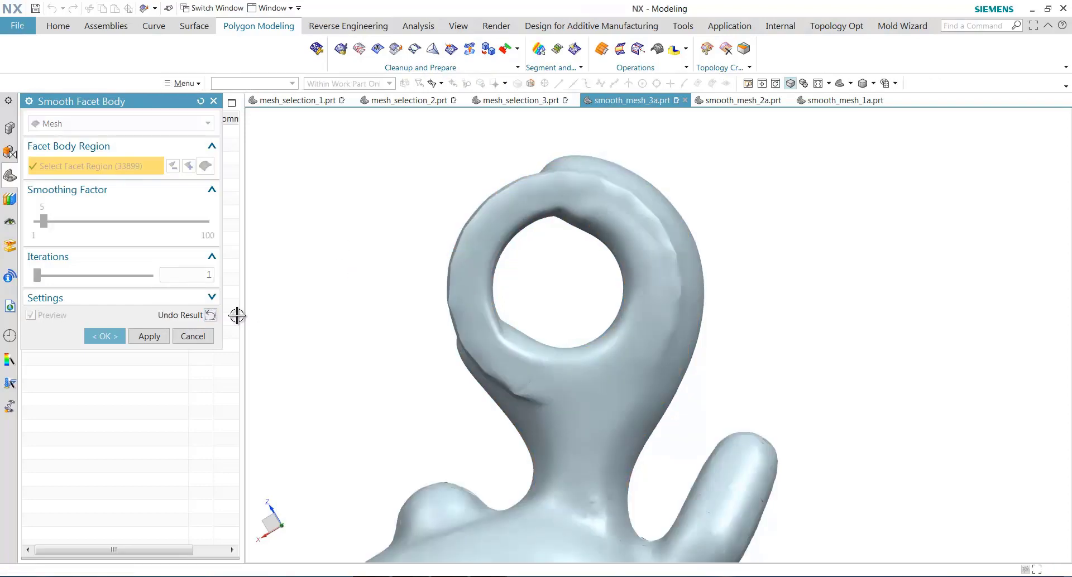
click(210, 315)
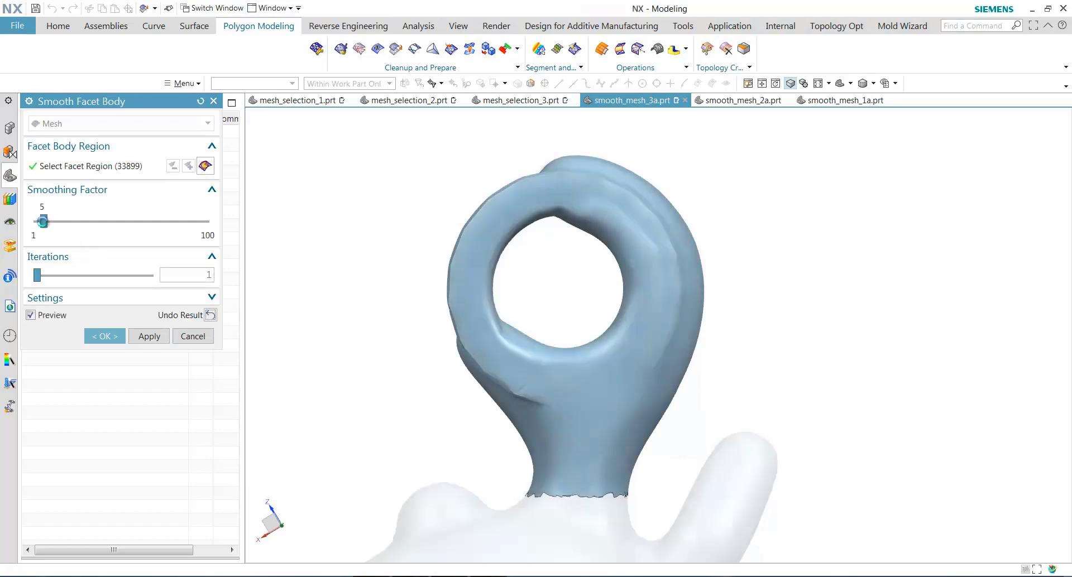
click(68, 221)
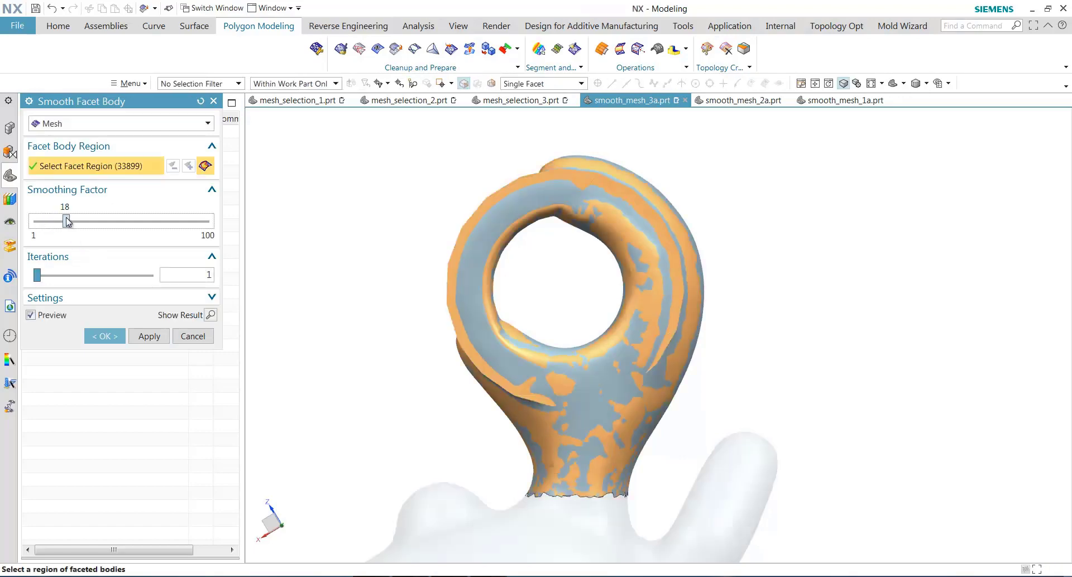
drag(65, 222, 58, 223)
click(71, 277)
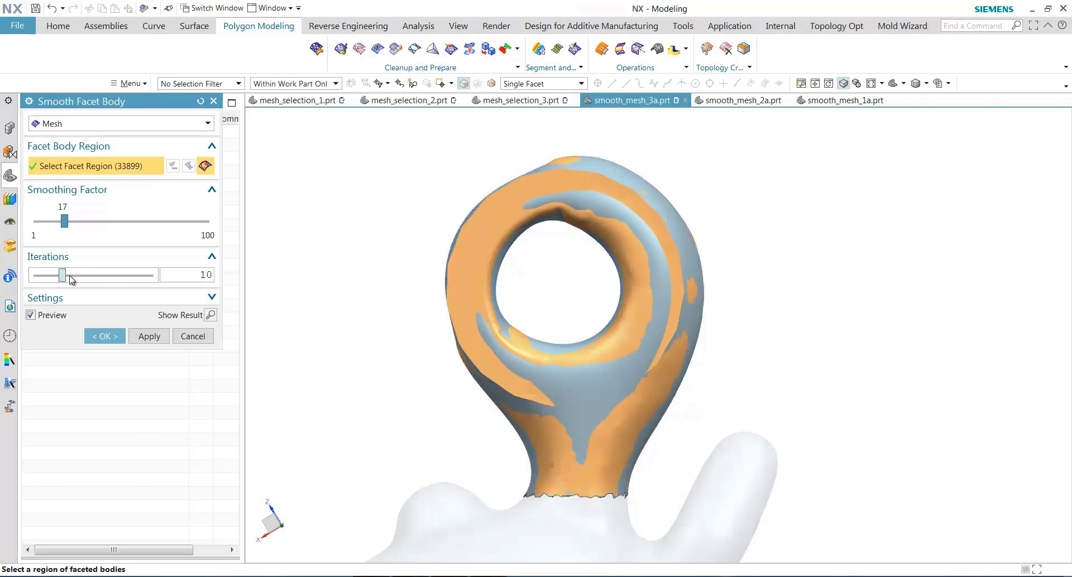
drag(63, 276, 150, 275)
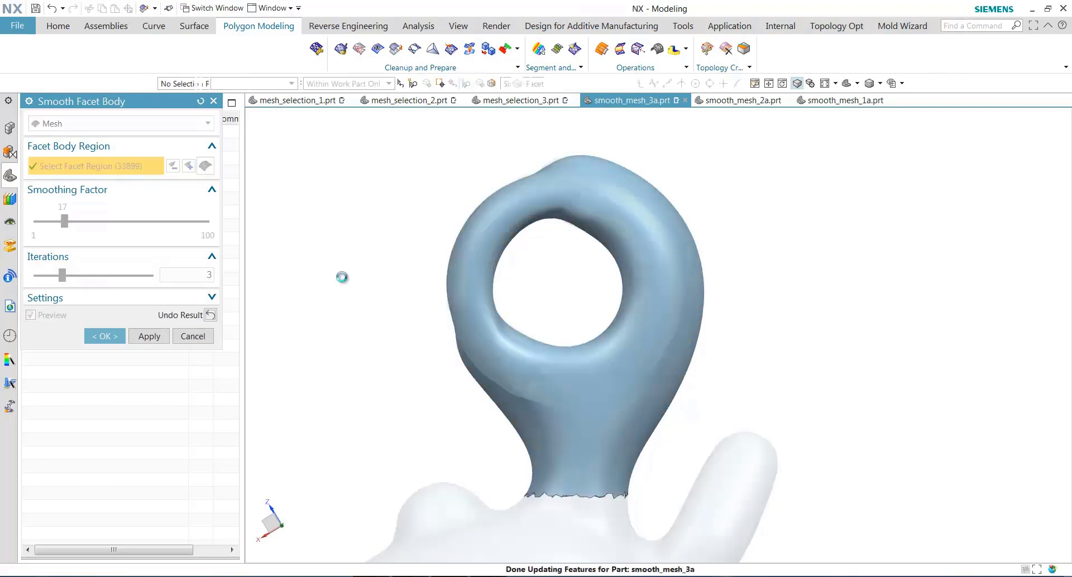
Step: Commit the crab's ring-loop smoothing, reframe the crab, and switch to smooth_mesh_2a.prt
click(111, 337)
scroll(421, 249, down, 5)
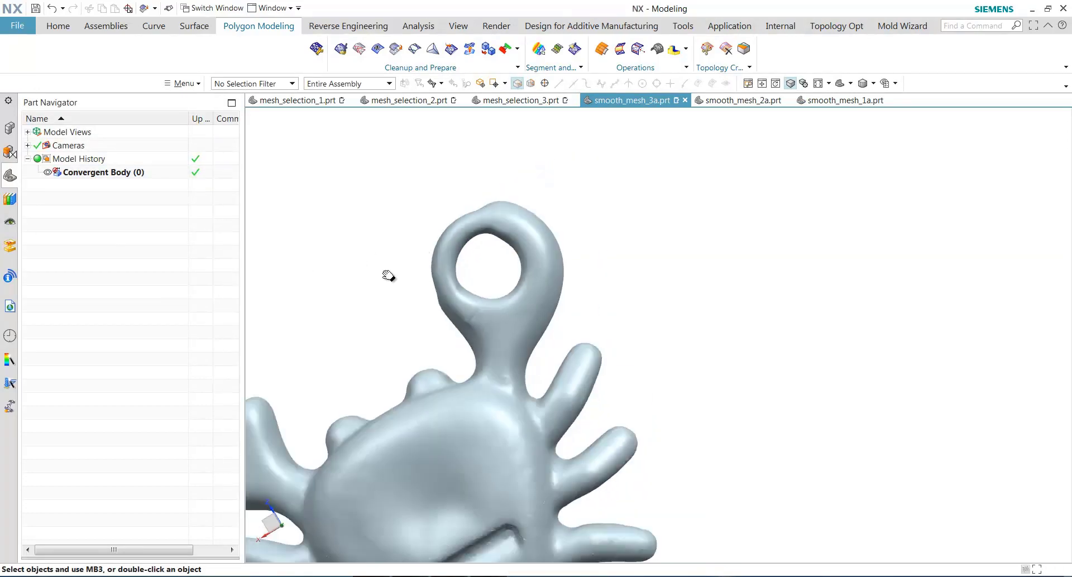
scroll(390, 276, up, 3)
shift+middle_drag(512, 258, 518, 168)
scroll(508, 213, down, 2)
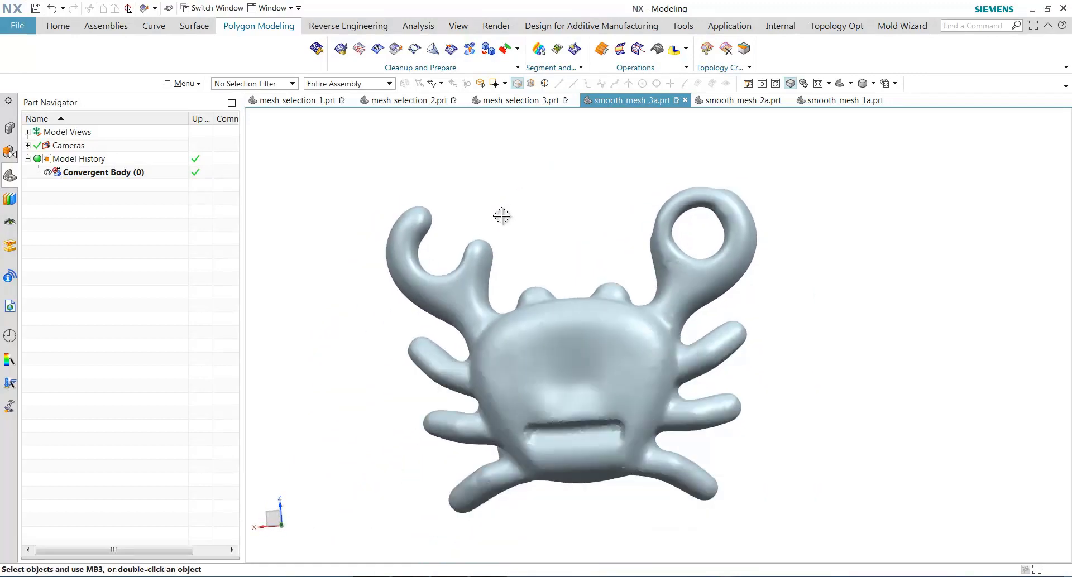
middle_drag(502, 215, 501, 216)
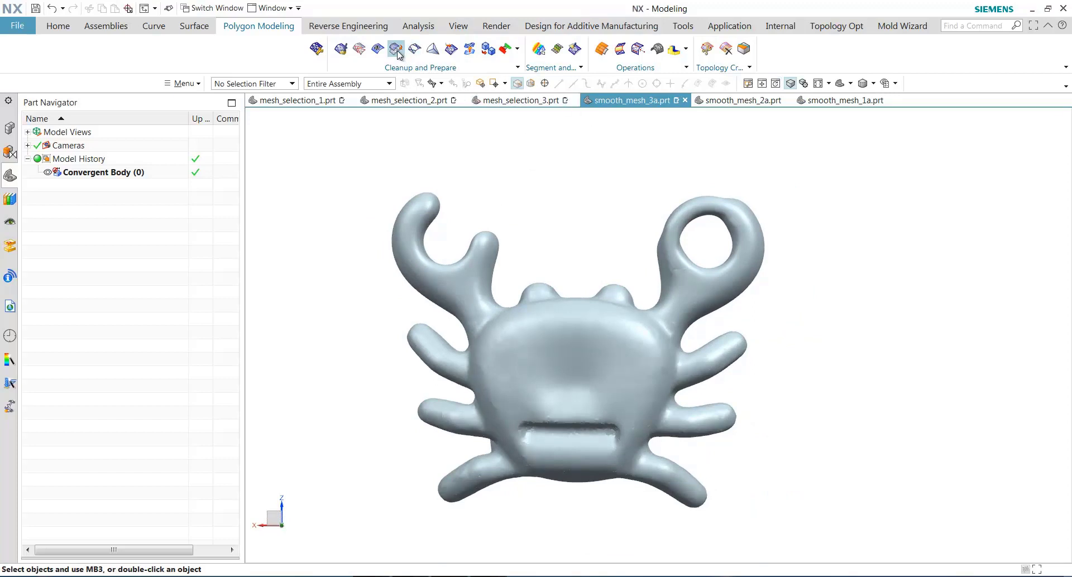
click(731, 102)
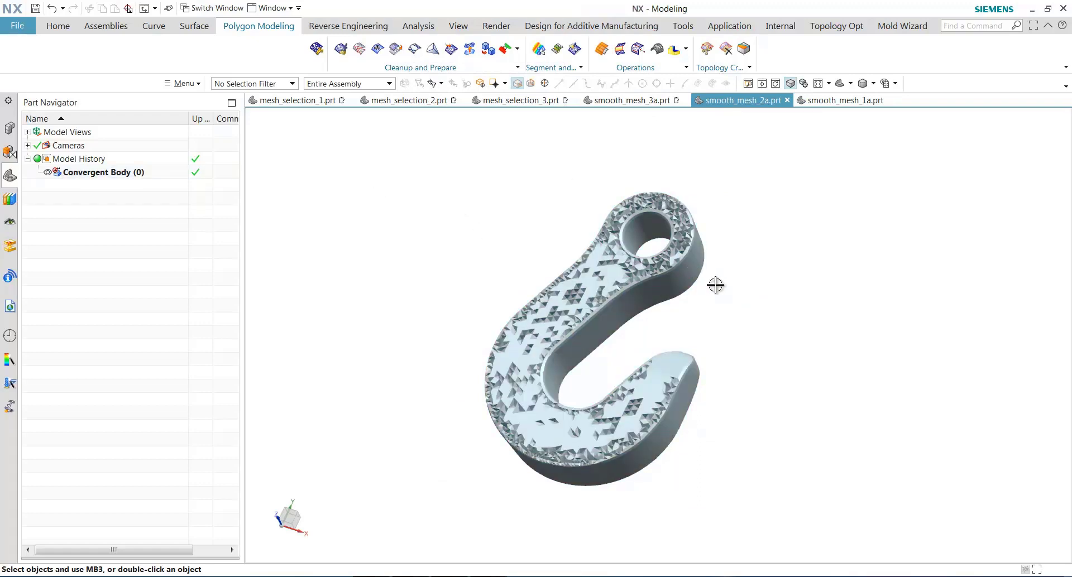
Step: Orbit the coarsely faceted hook mesh to view it from other angles
middle_drag(714, 287, 459, 218)
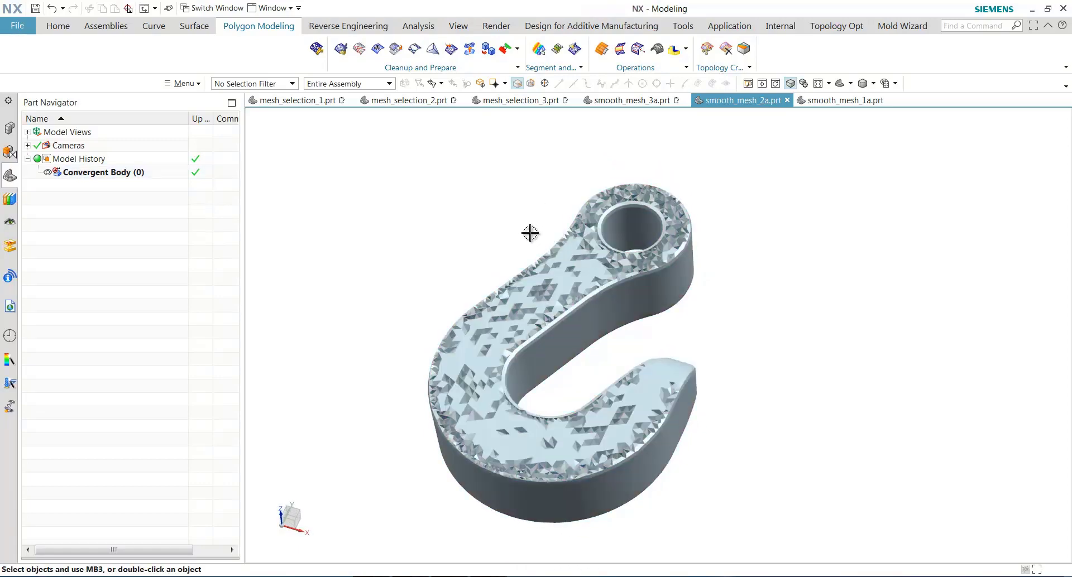
middle_drag(532, 232, 581, 209)
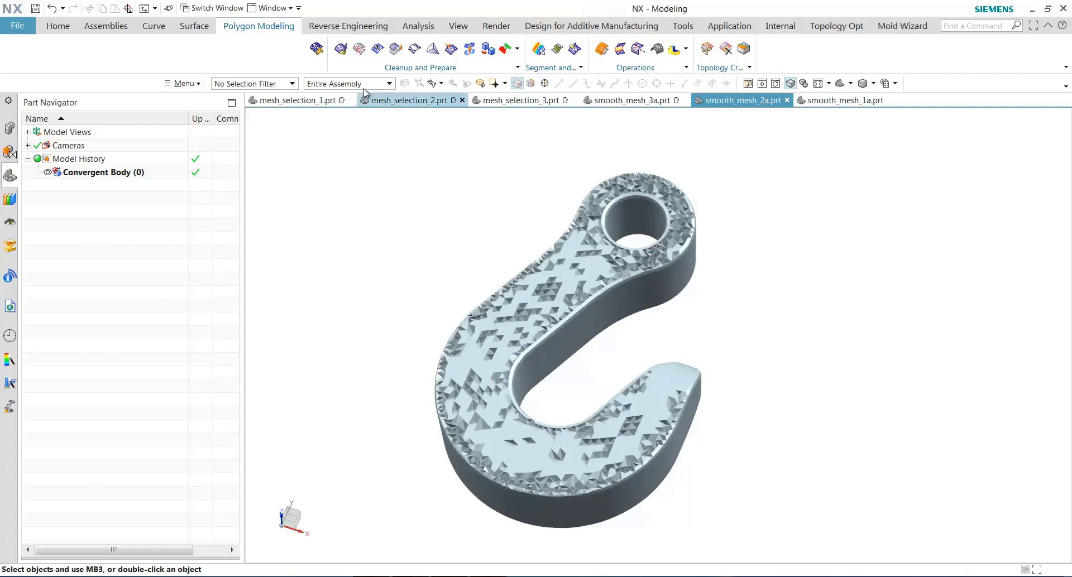
Step: Start Smooth Facet Body with reset defaults and Body Facets selection, picking the whole hook mesh
click(395, 52)
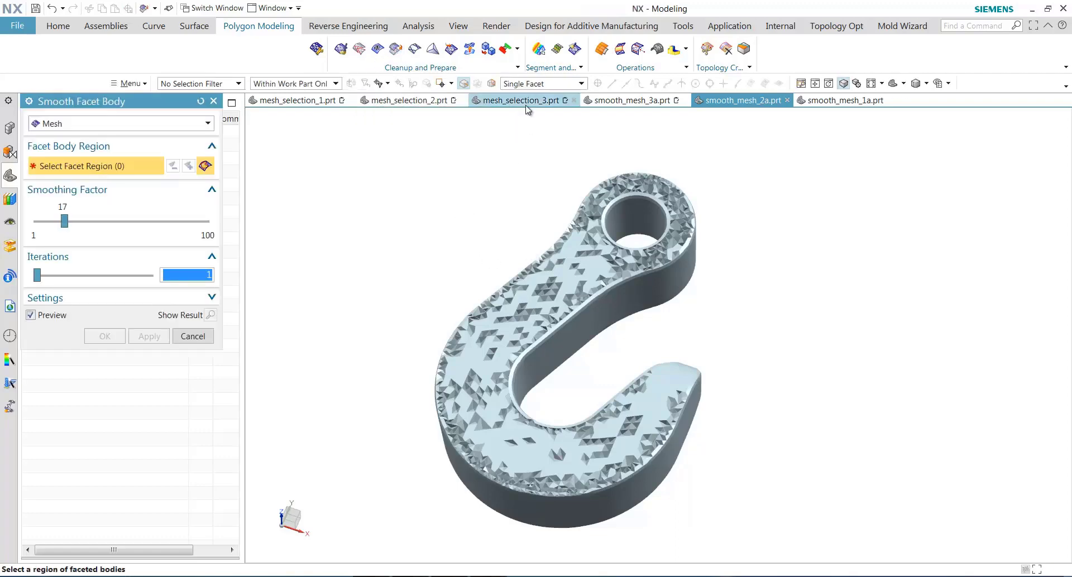
click(528, 84)
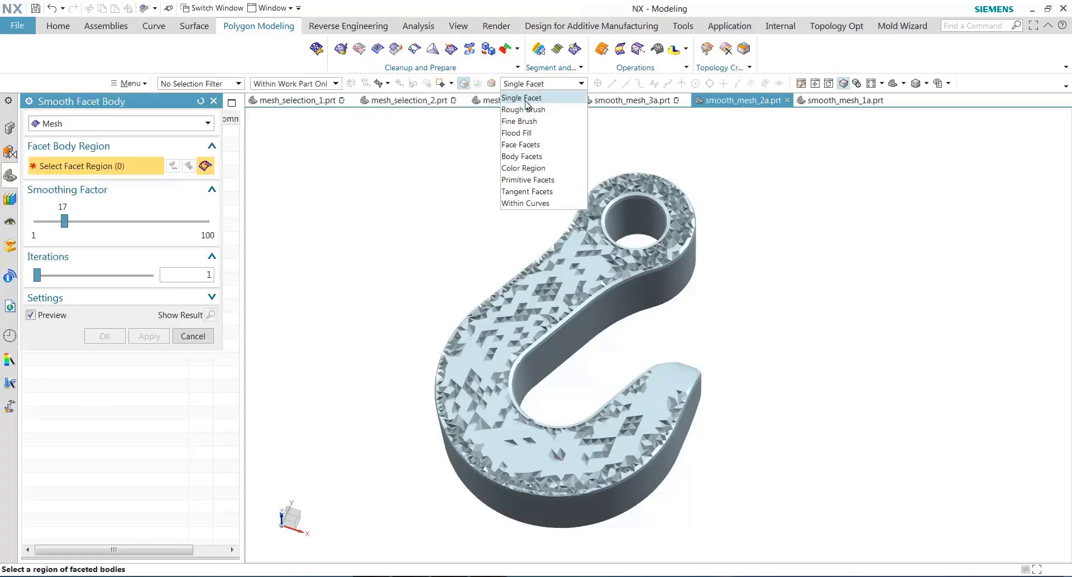
click(515, 157)
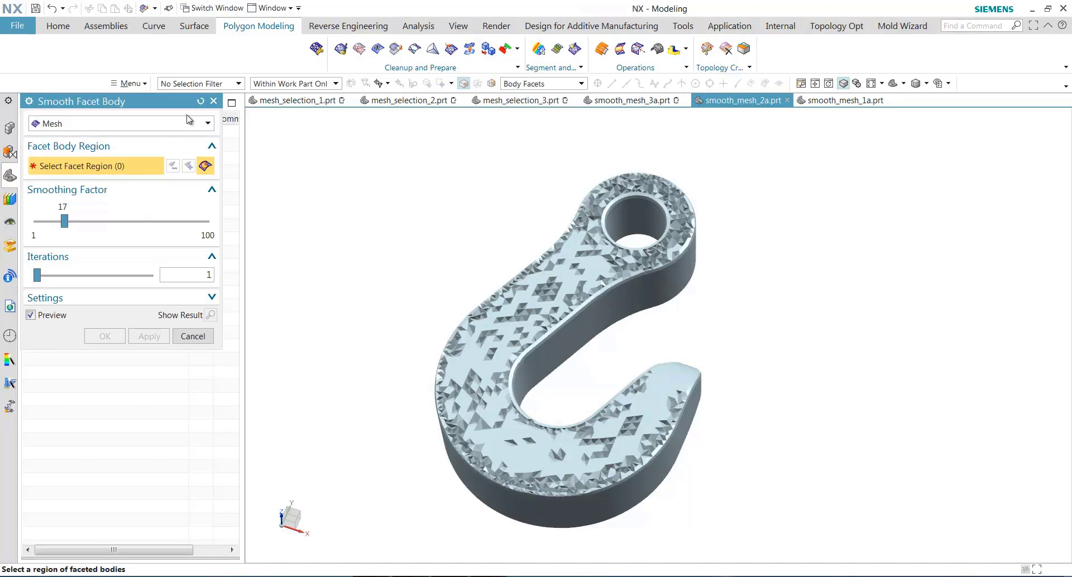
click(201, 101)
click(542, 85)
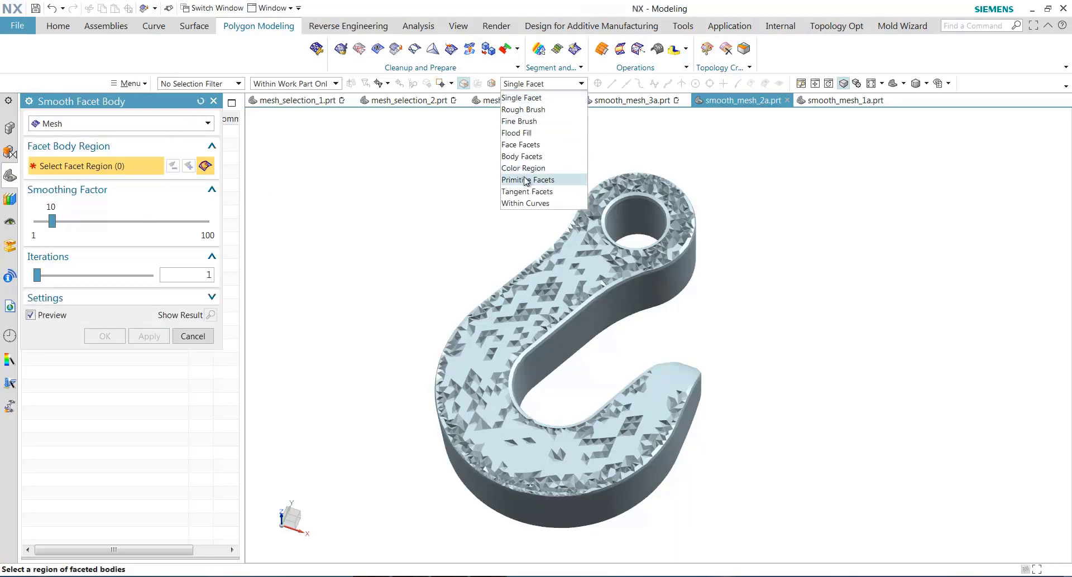
click(522, 157)
click(593, 325)
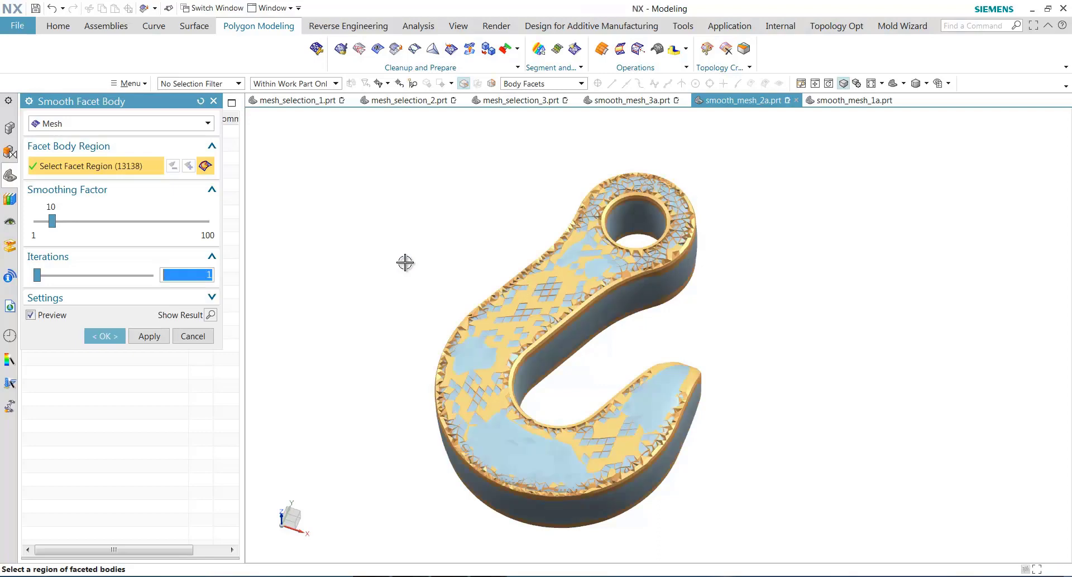
Step: Preview the smoothing, then set 3 iterations at factor 10 and apply it to the hook
click(210, 316)
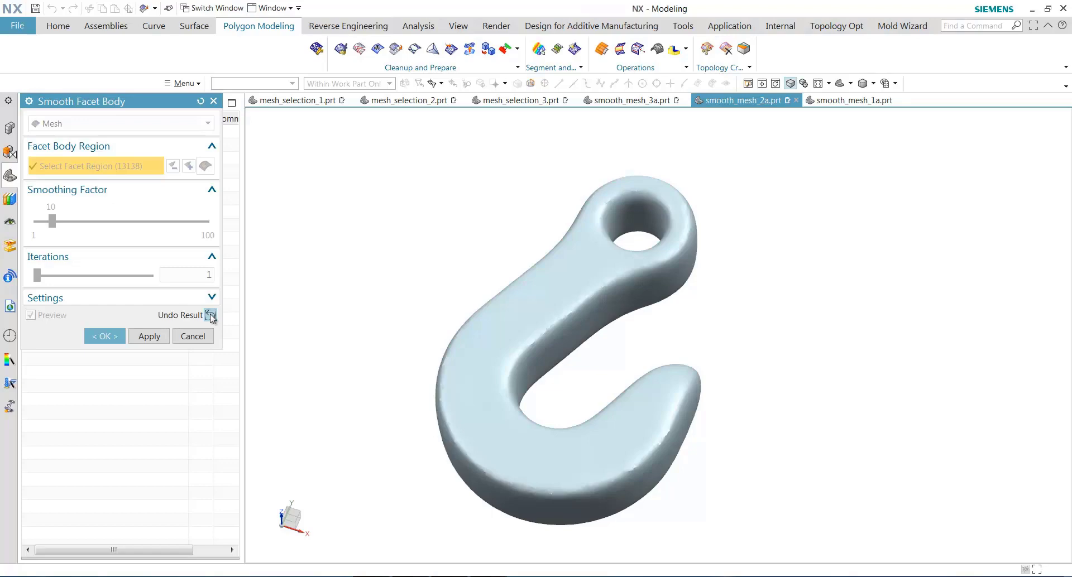
click(210, 315)
drag(37, 276, 65, 279)
click(96, 338)
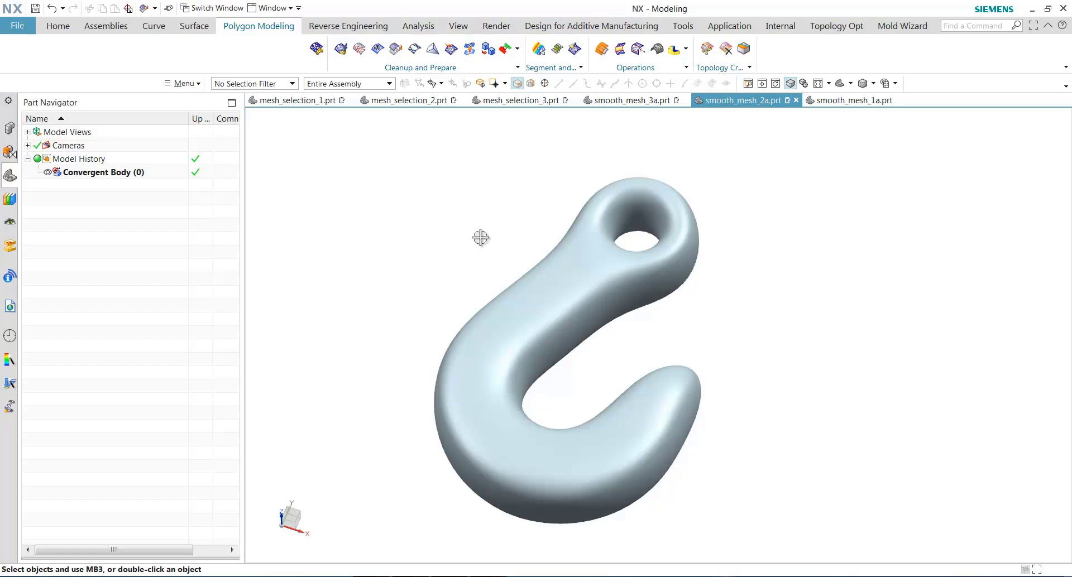
Step: Inspect the smoothed hook, then open smooth_mesh_1a.prt and zoom around the jagged bracket mesh
middle_drag(481, 237, 512, 271)
click(821, 101)
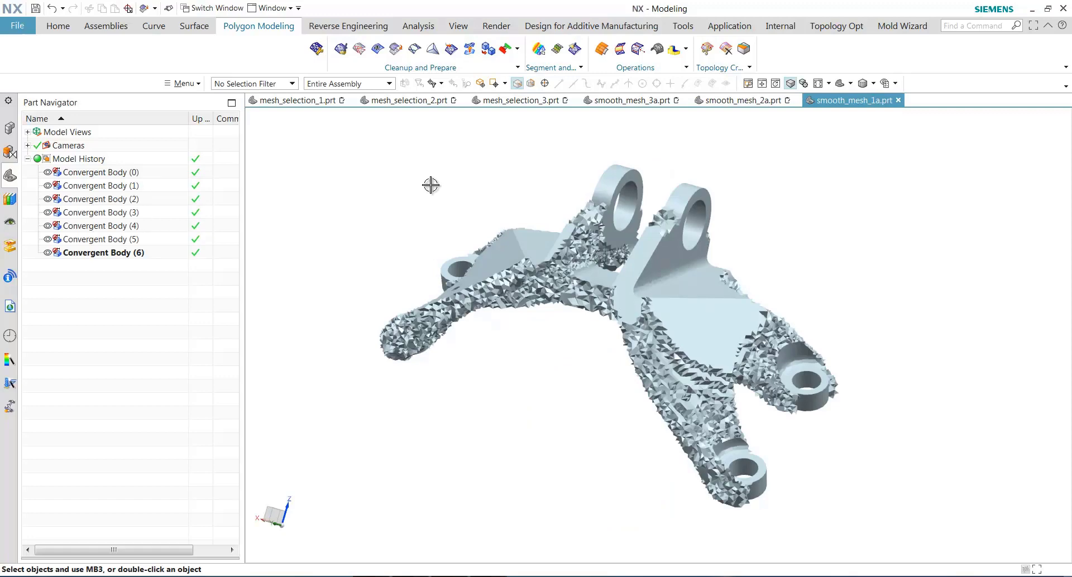
scroll(672, 263, up, 2)
scroll(651, 414, up, 1)
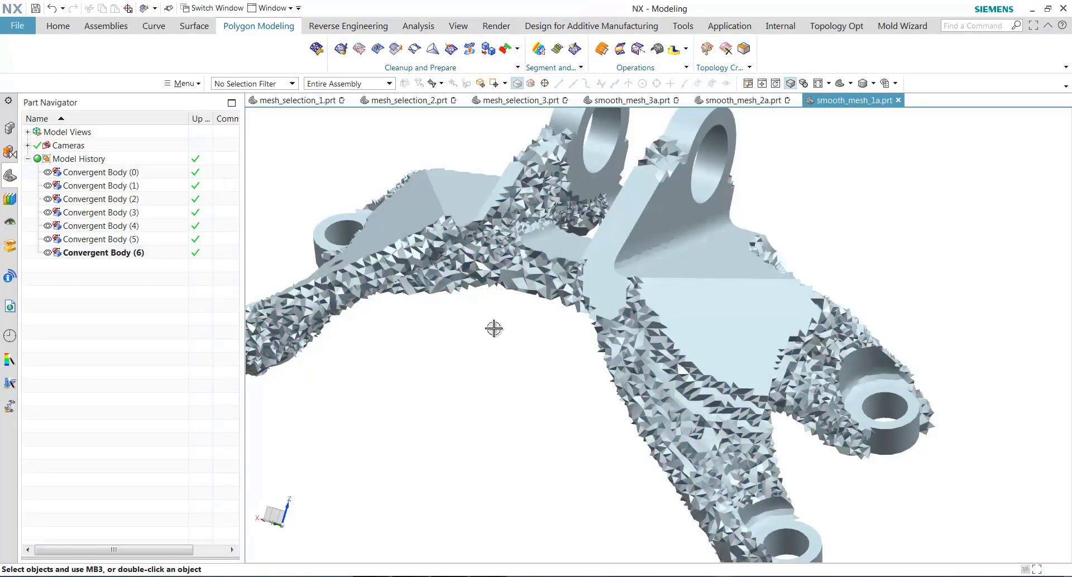
scroll(514, 344, down, 2)
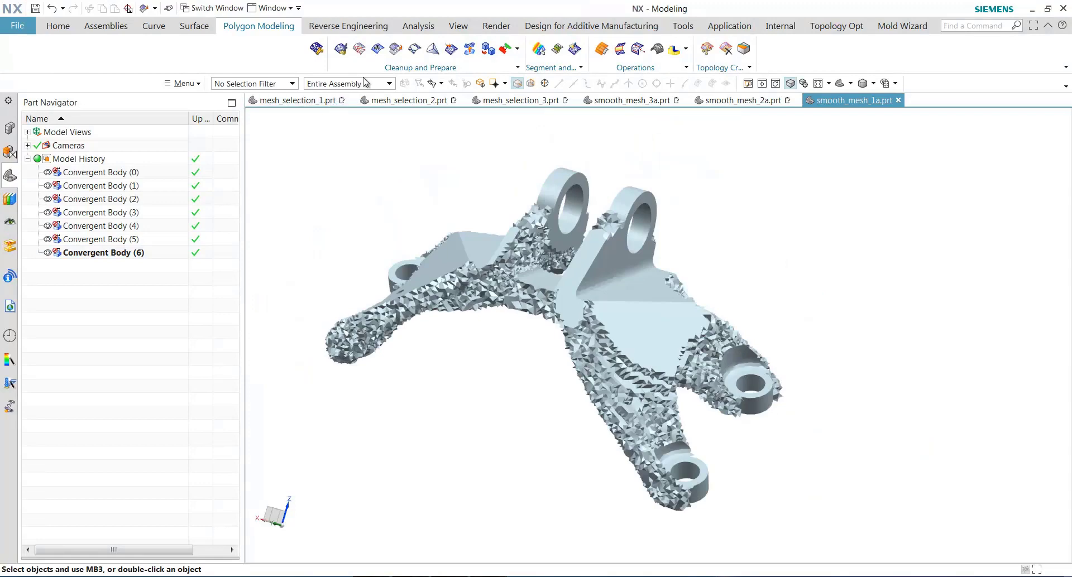
Step: Smooth the whole bracket mesh with Smooth Facet Body at smoothing factor 5 and 3 iterations
click(396, 49)
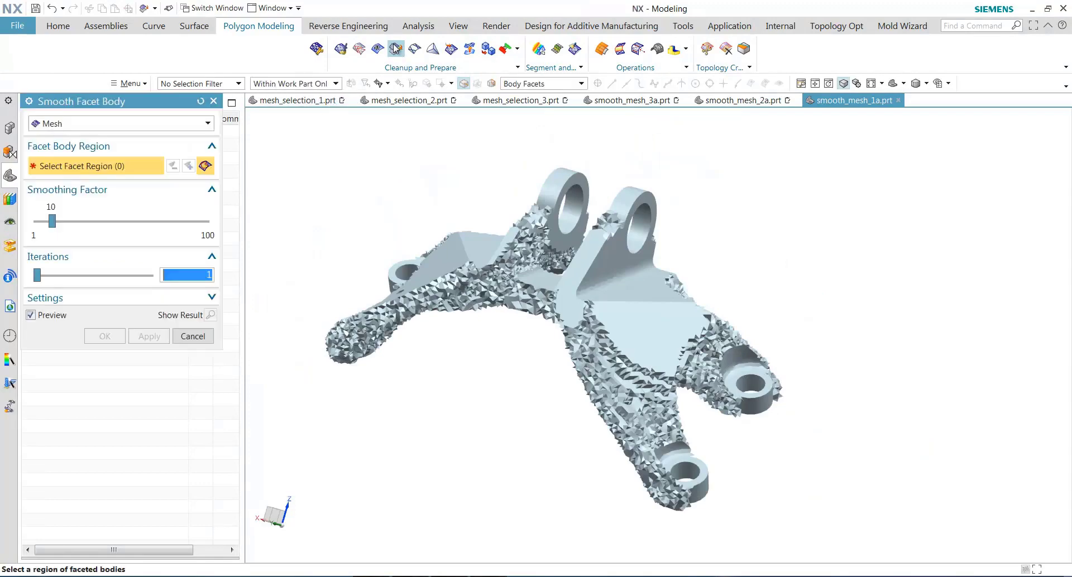
click(475, 287)
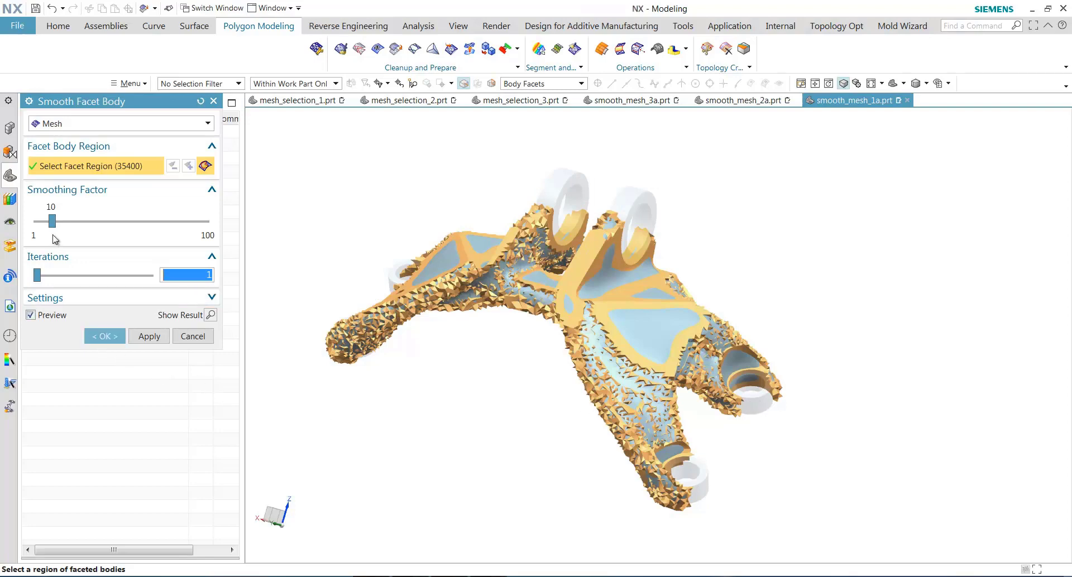
drag(51, 222, 49, 224)
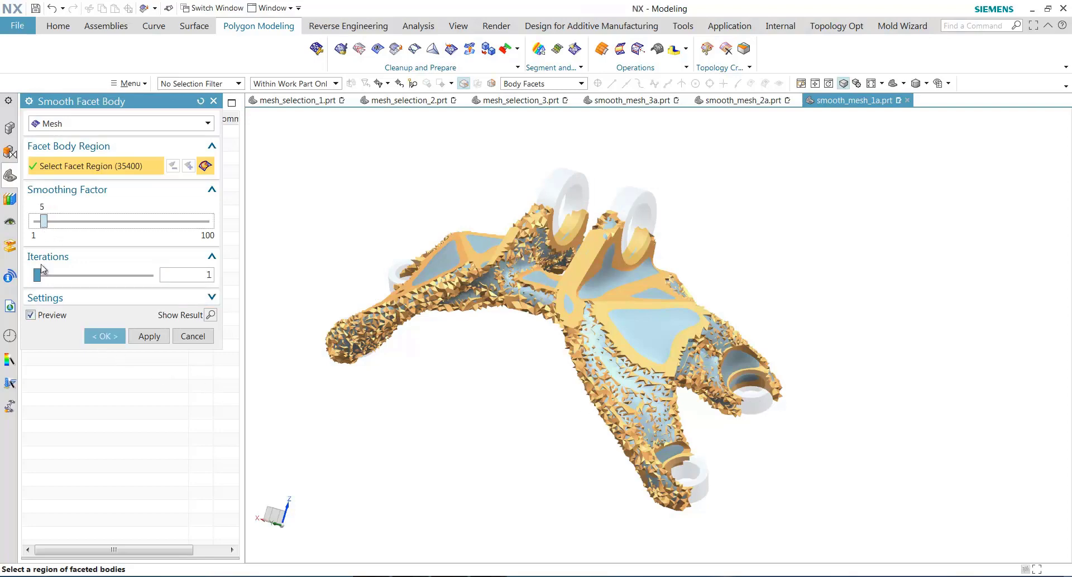
drag(37, 276, 63, 276)
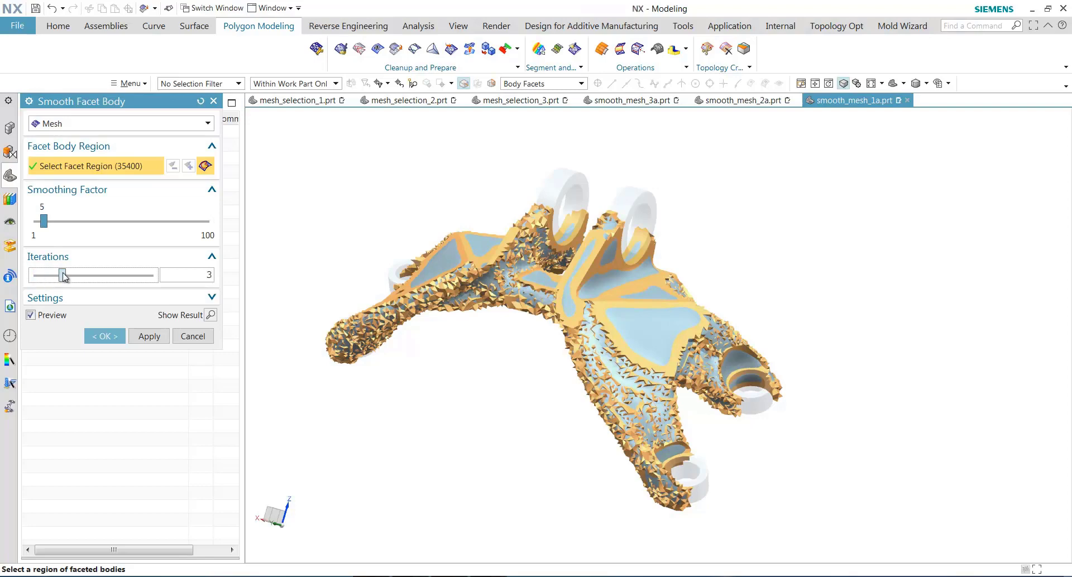
middle_click(539, 197)
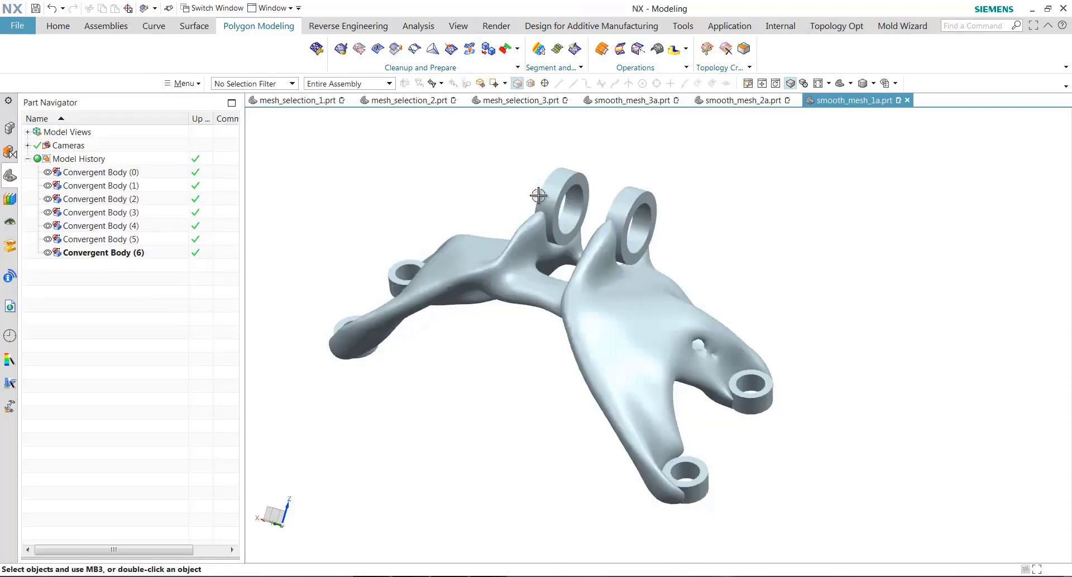